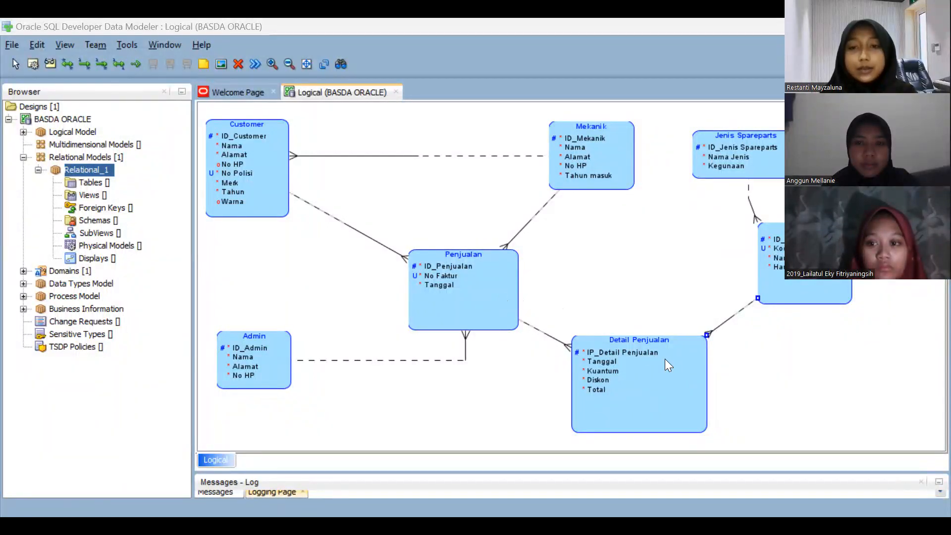
# Review the Customer entity's attributes from ID_Customer through ID_Mekanik, checking each one's data type and RDBMS comments, and close its properties
pyautogui.click(257, 186)
pyautogui.rightClick(257, 186)
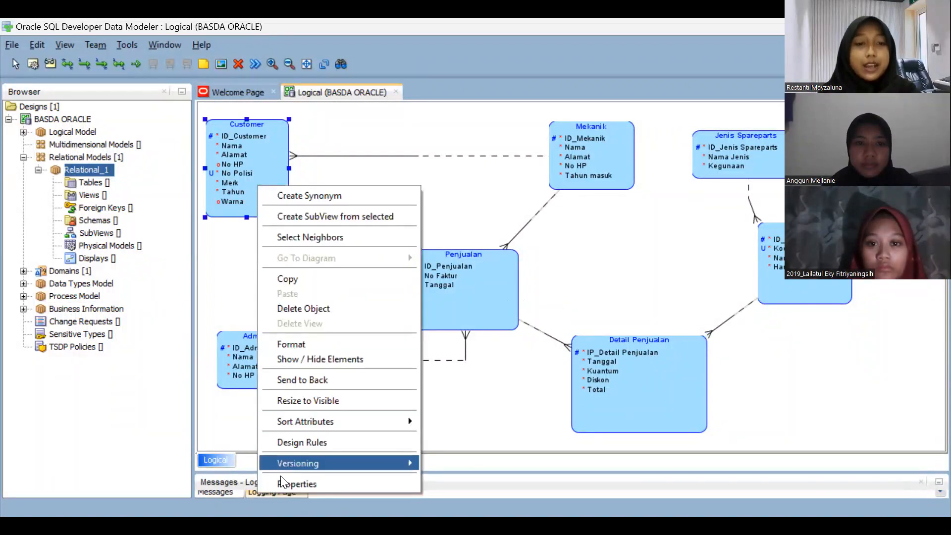
pyautogui.click(292, 484)
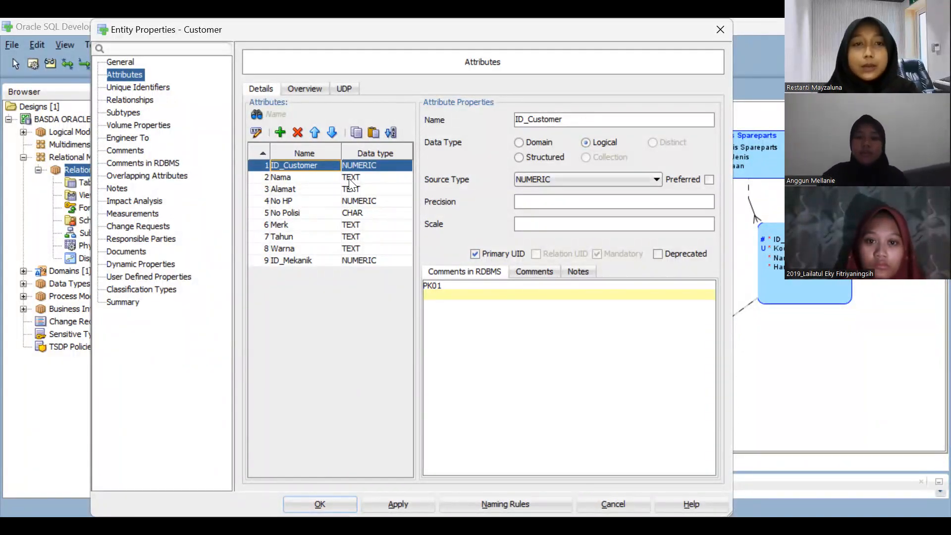
pyautogui.click(329, 178)
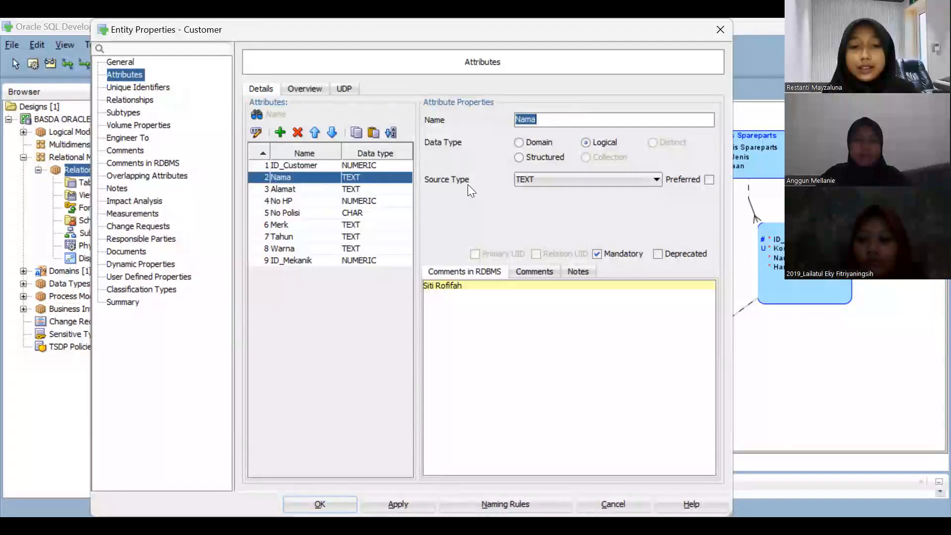
pyautogui.click(330, 188)
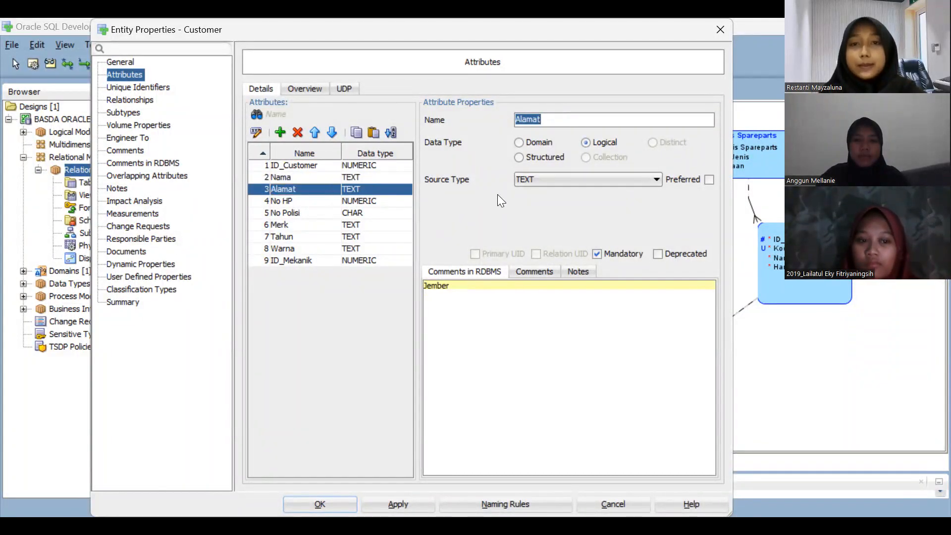
pyautogui.click(340, 200)
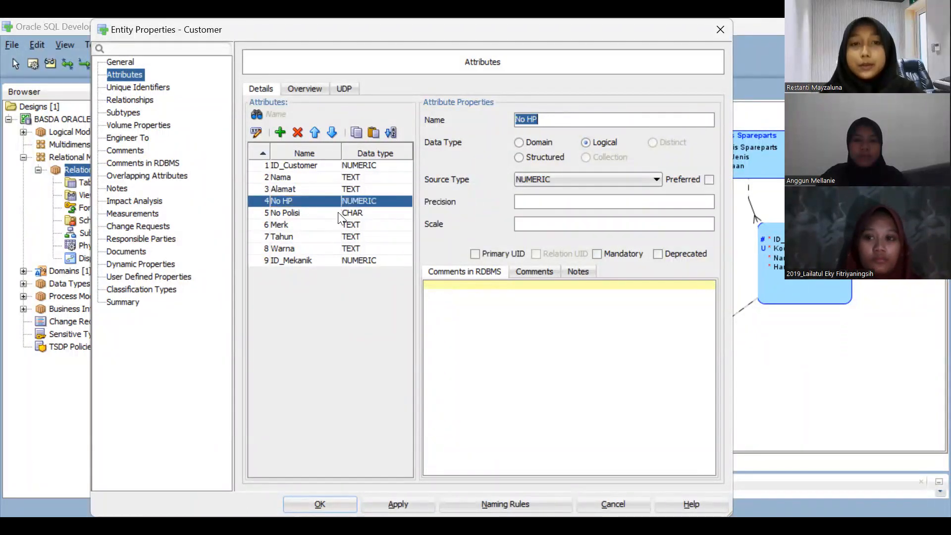
pyautogui.click(338, 213)
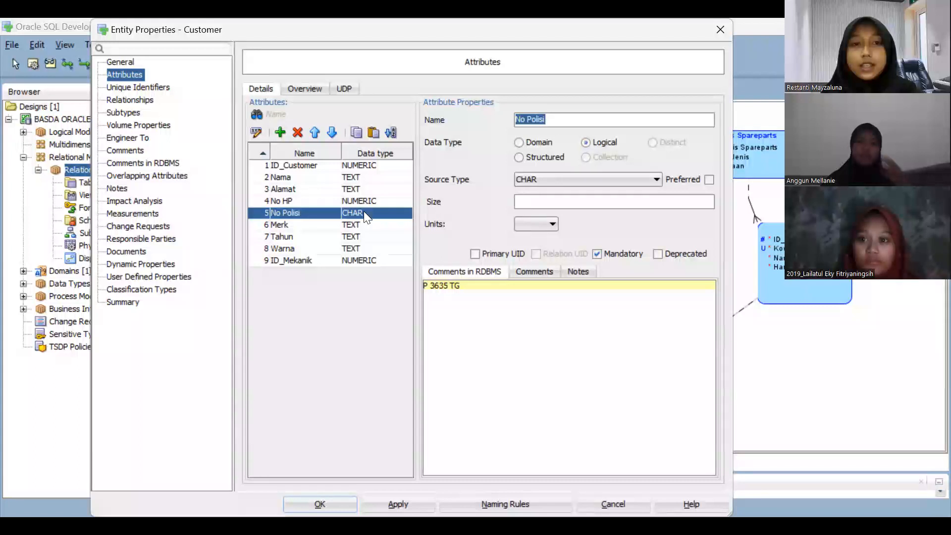
pyautogui.click(335, 218)
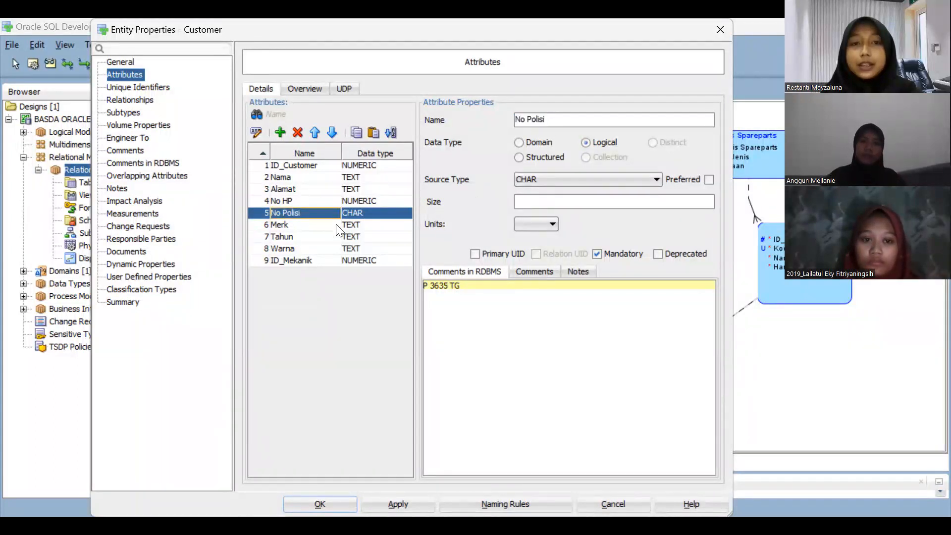
pyautogui.click(336, 225)
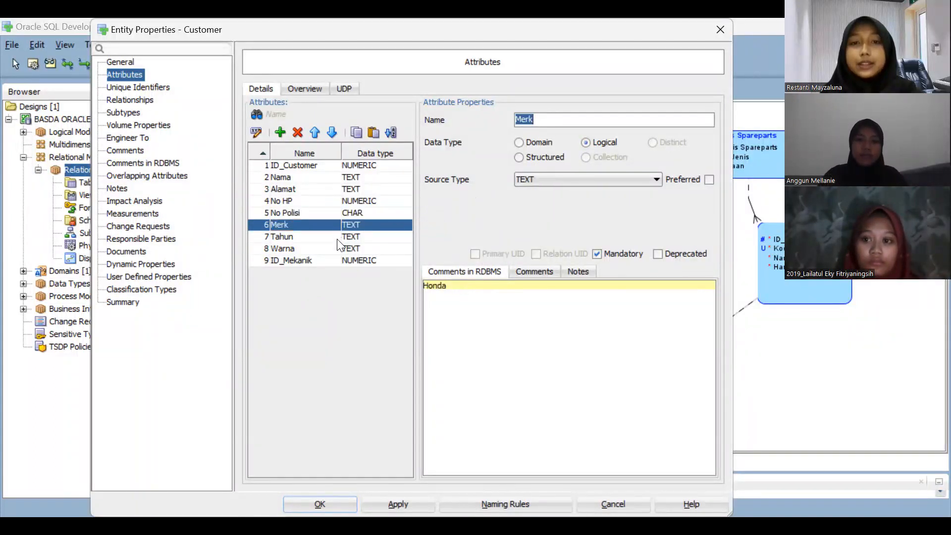
pyautogui.click(335, 237)
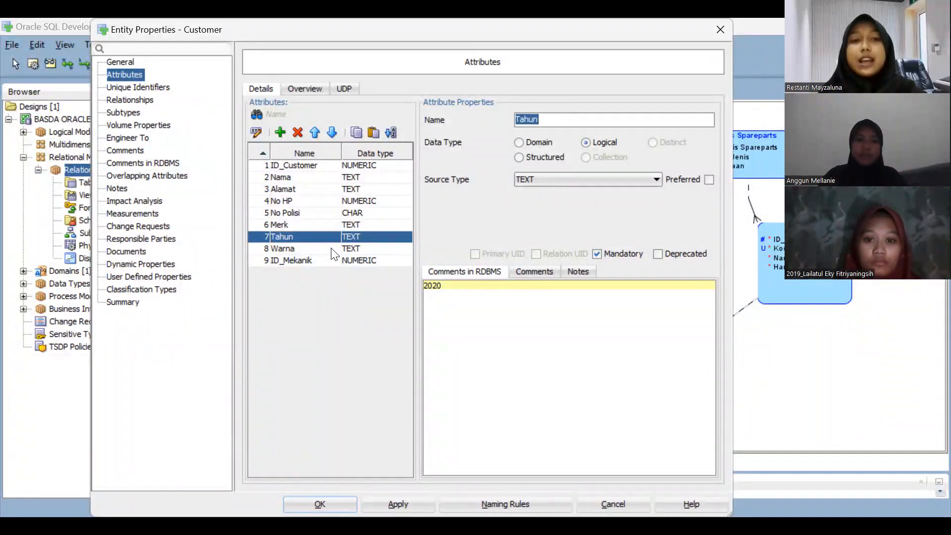
pyautogui.click(331, 248)
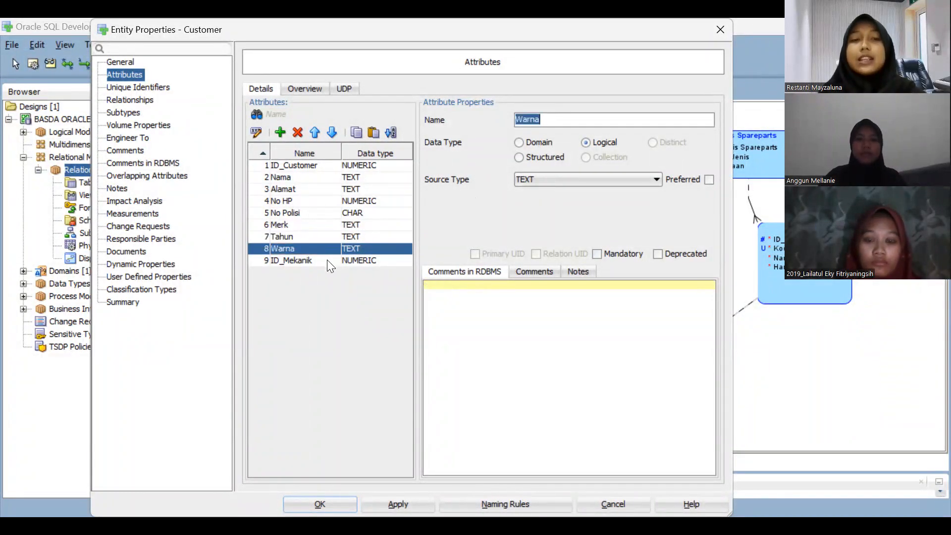
pyautogui.click(326, 261)
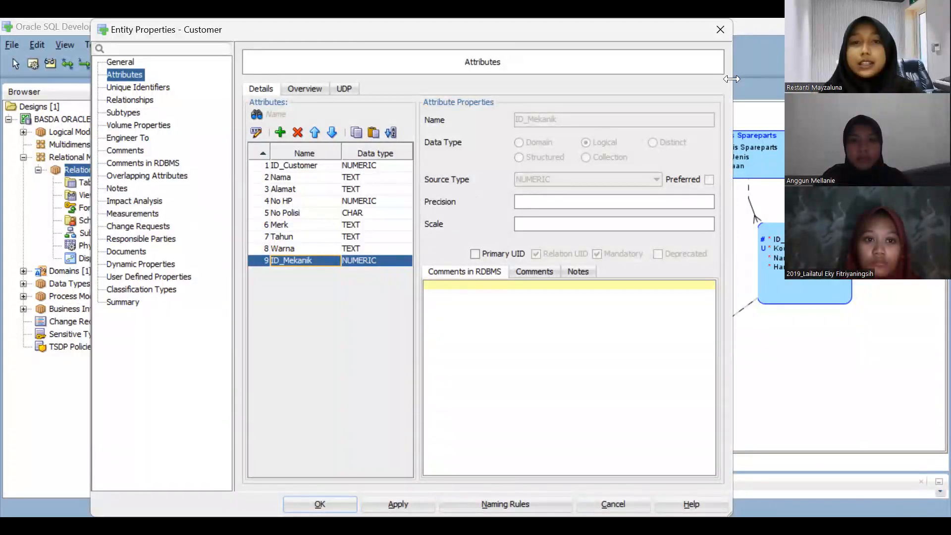
pyautogui.click(720, 30)
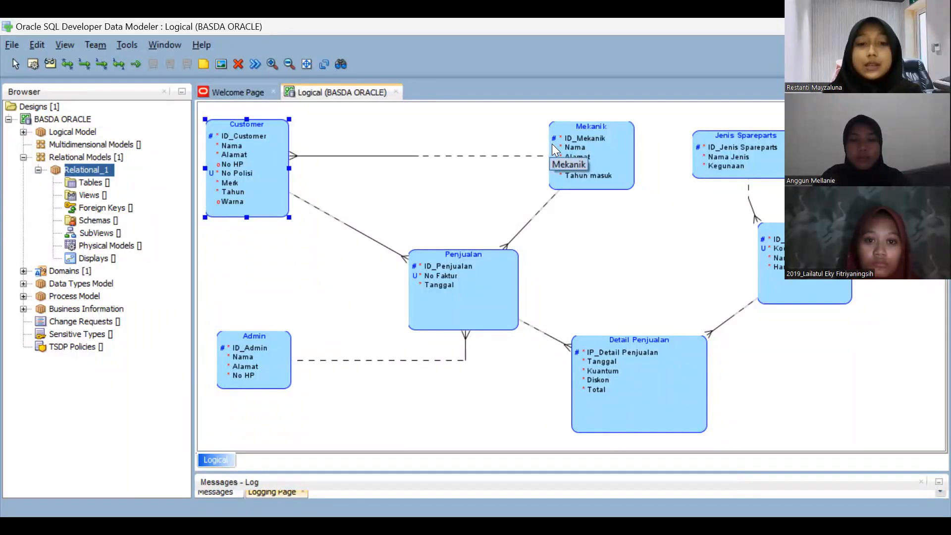
# Inspect the Customer entity's unique identifiers and view the details of the No Polisi (U) identifier
pyautogui.rightClick(262, 160)
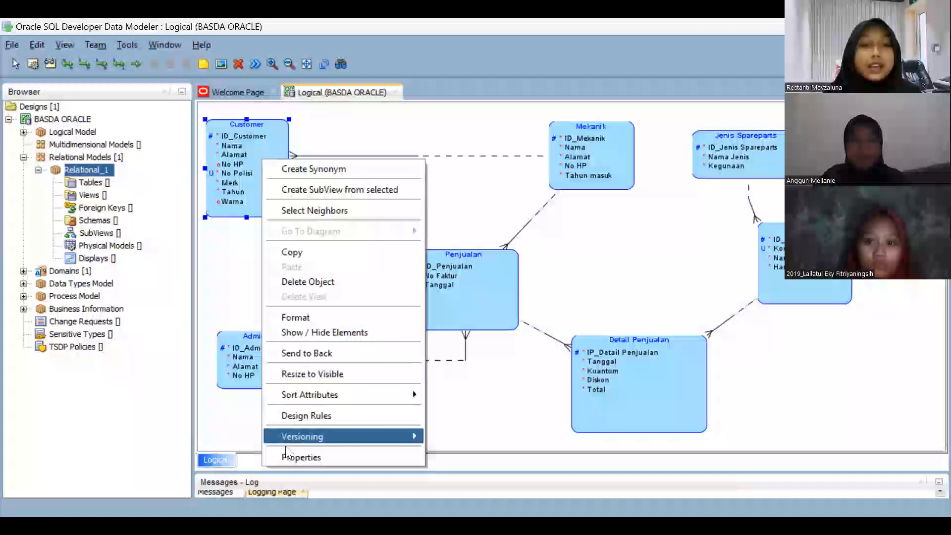
pyautogui.click(287, 458)
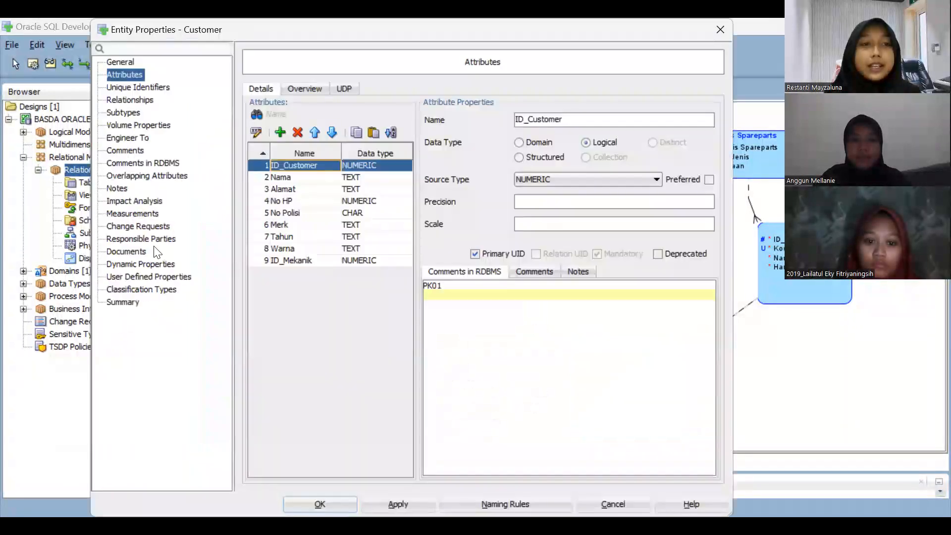
pyautogui.click(144, 88)
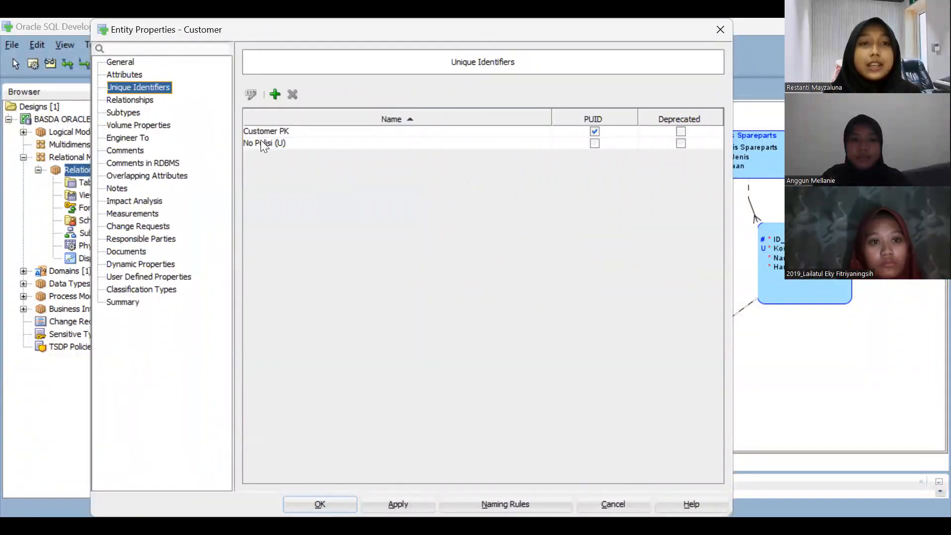
pyautogui.click(281, 145)
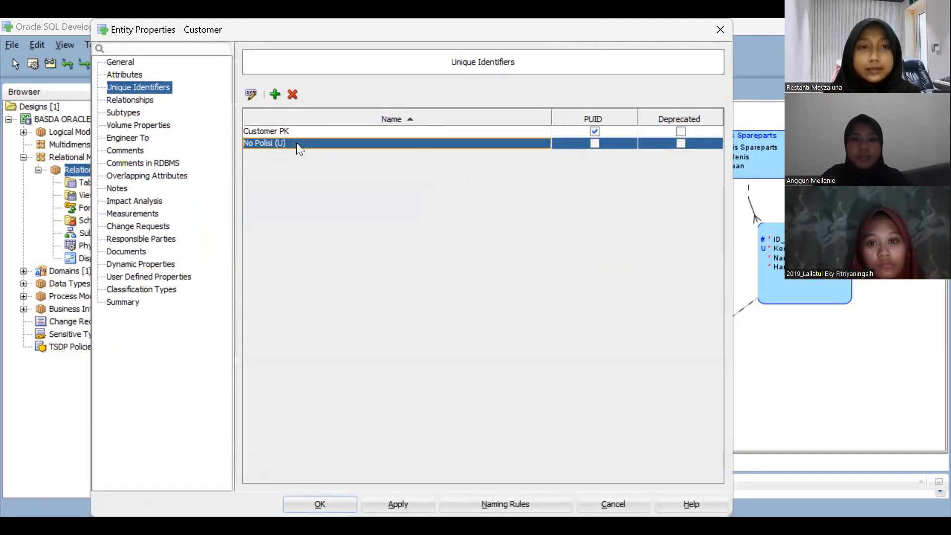
pyautogui.doubleClick(296, 143)
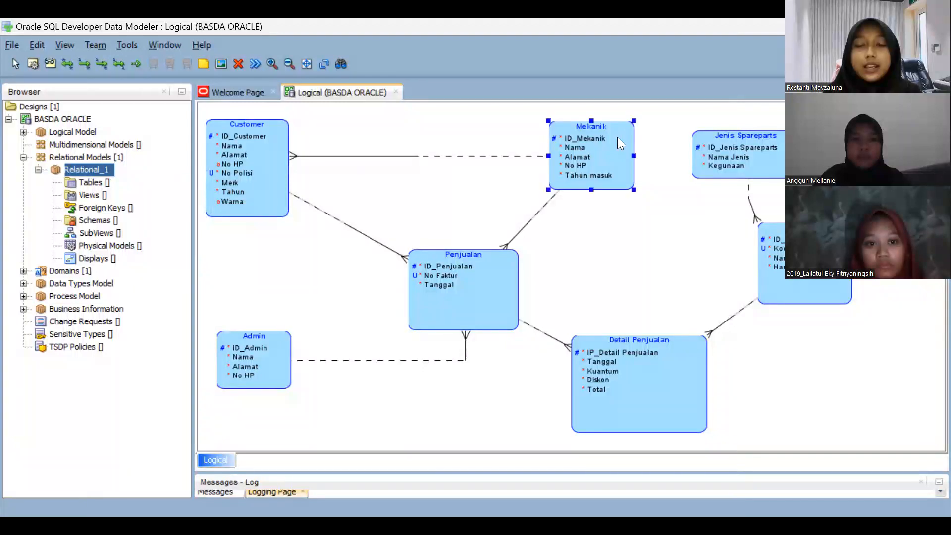
# Review the Mekanik entity's attributes from ID_Mekanik through Tahun masuk, including data types and RDBMS comments, and close its properties
pyautogui.rightClick(618, 138)
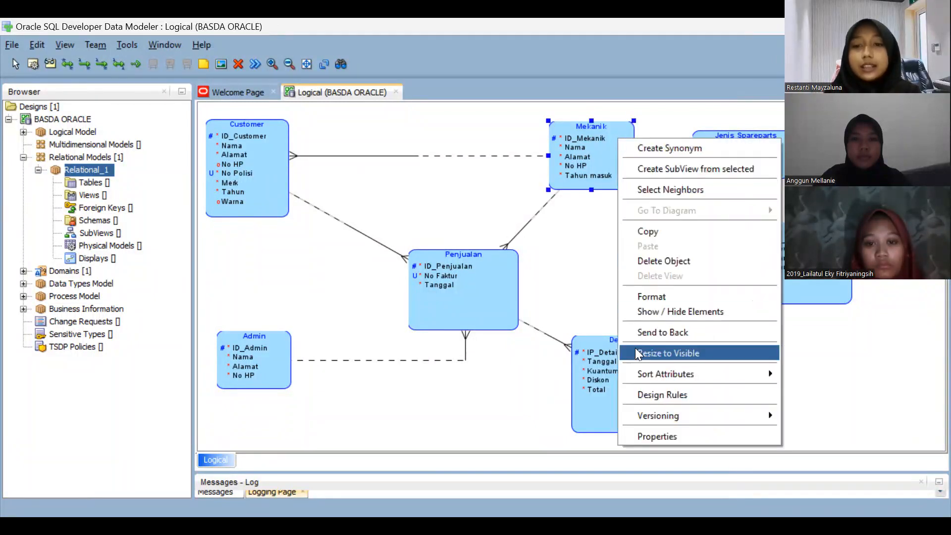
pyautogui.press('Return')
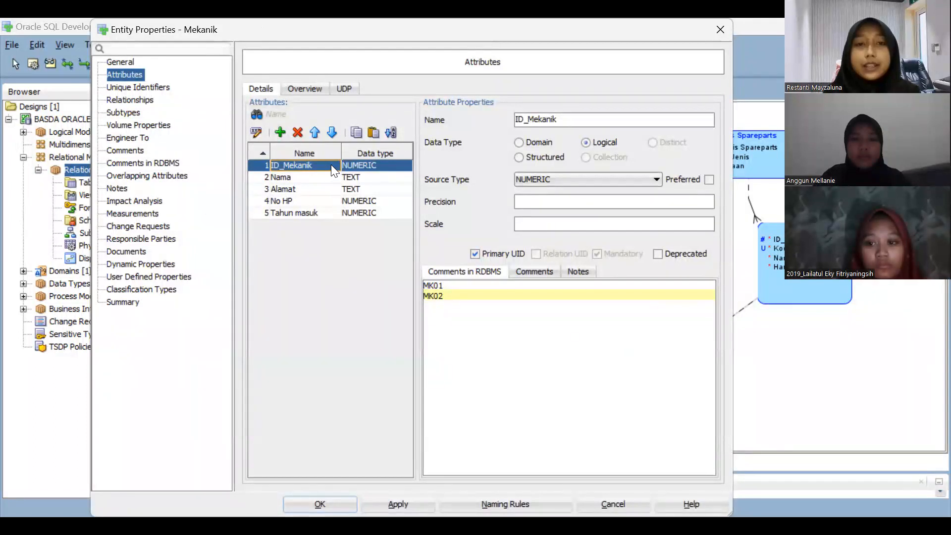
pyautogui.click(336, 178)
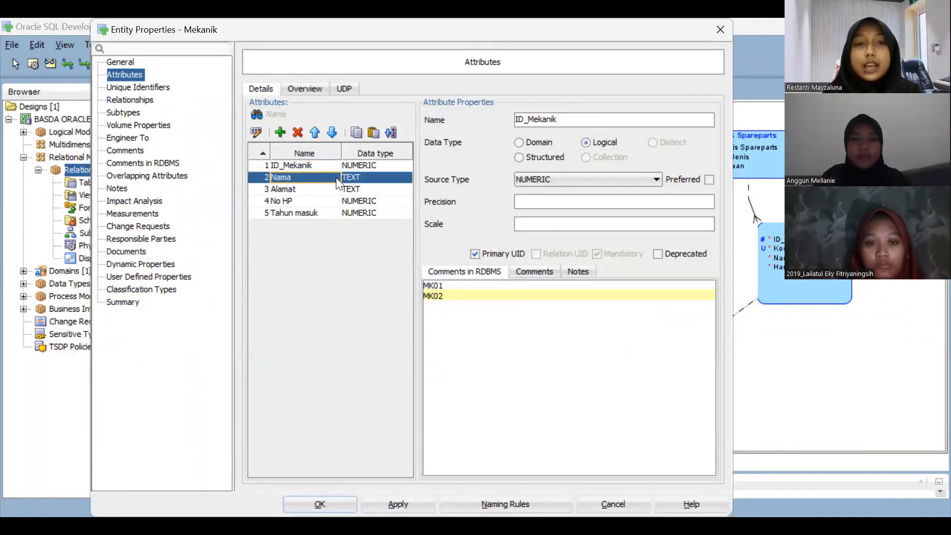
pyautogui.click(337, 188)
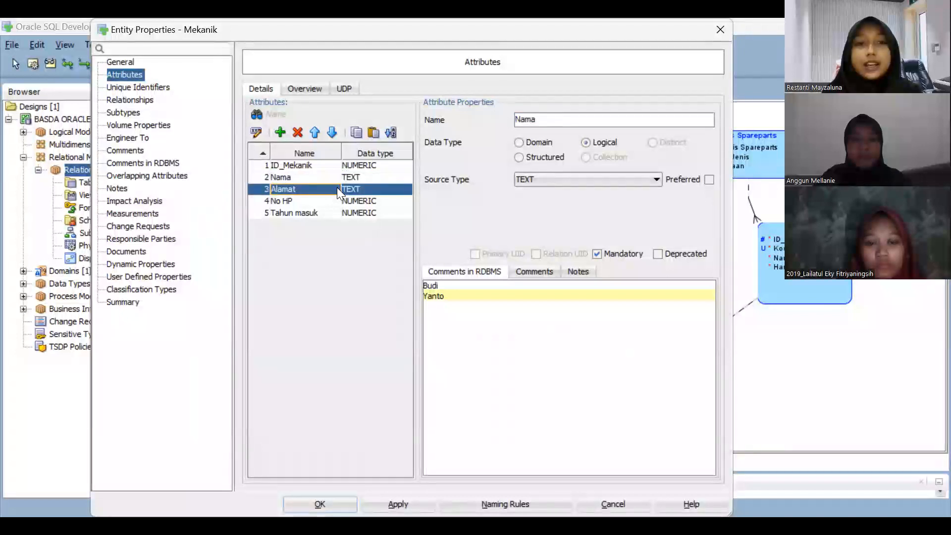
pyautogui.click(329, 200)
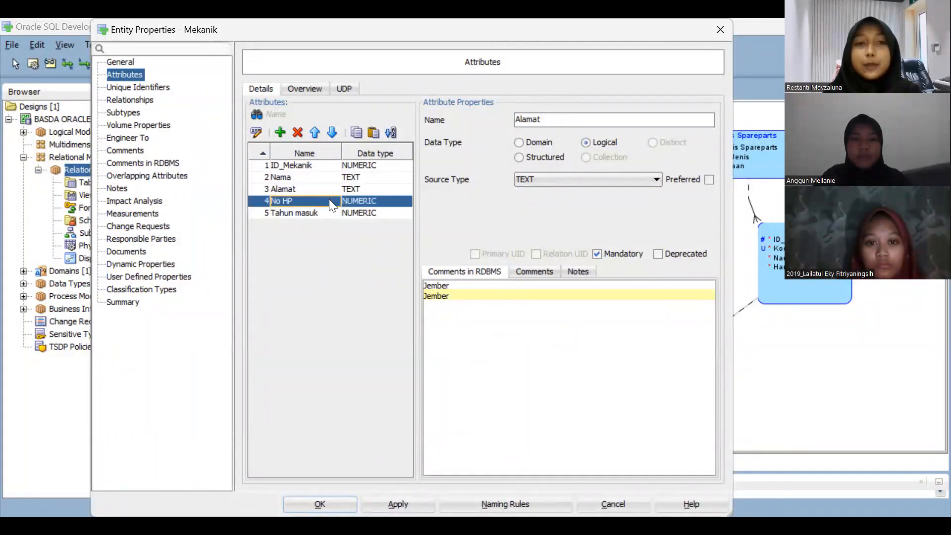
pyautogui.click(323, 212)
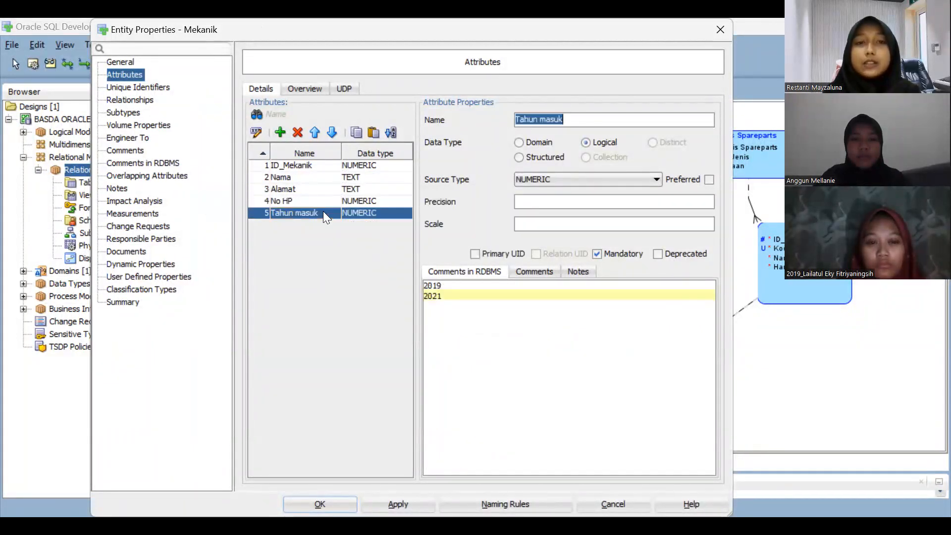
pyautogui.click(710, 40)
# Review the Admin entity's ID_Admin, Nama, Alamat and No HP attributes with their data types and RDBMS comments, and close its properties
pyautogui.click(251, 341)
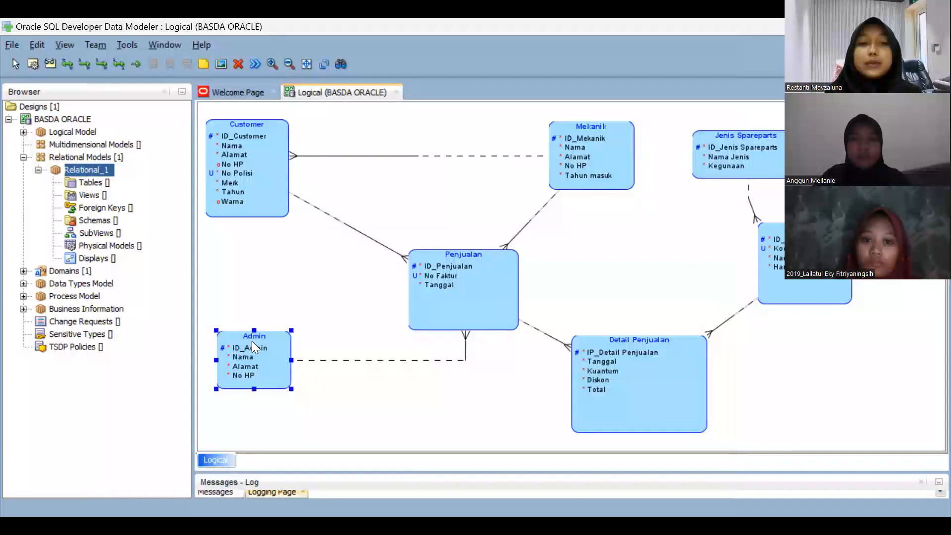
pyautogui.rightClick(252, 341)
pyautogui.click(293, 522)
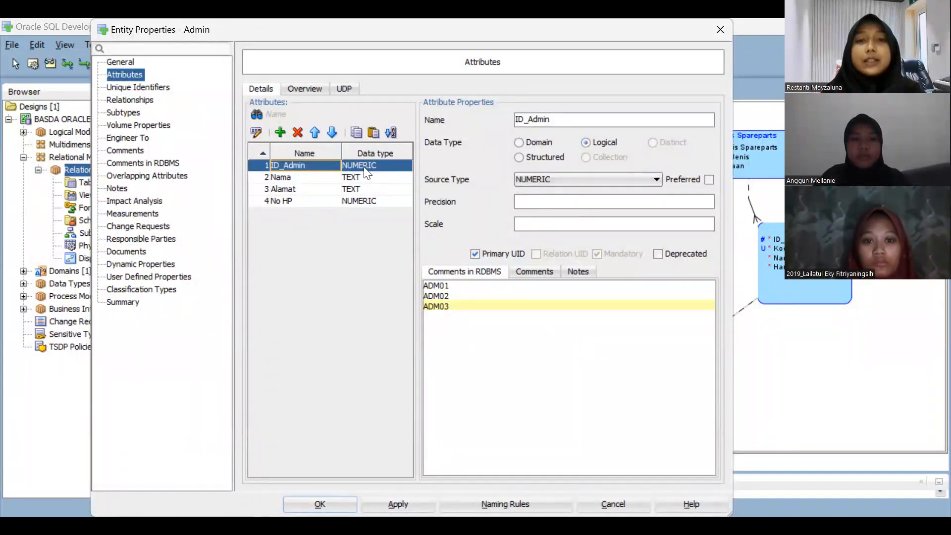
pyautogui.click(338, 179)
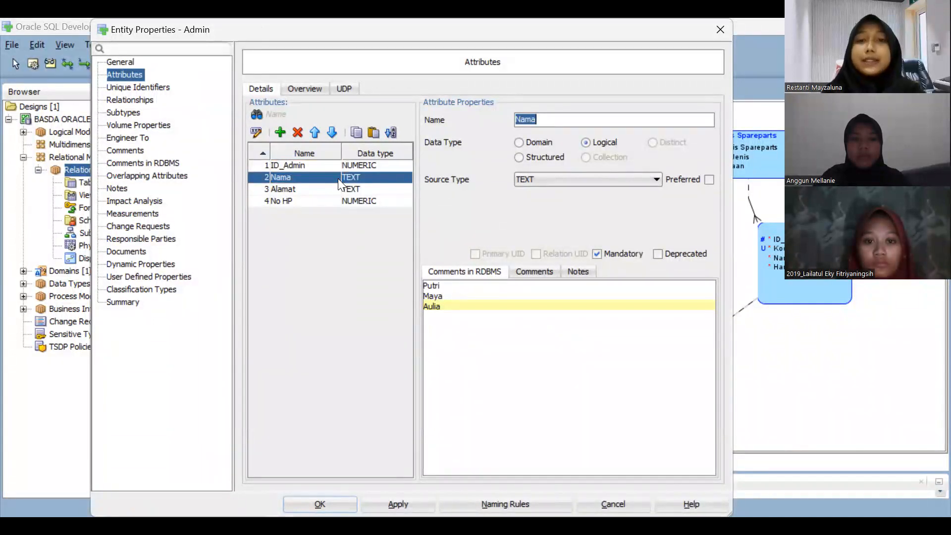
pyautogui.click(334, 188)
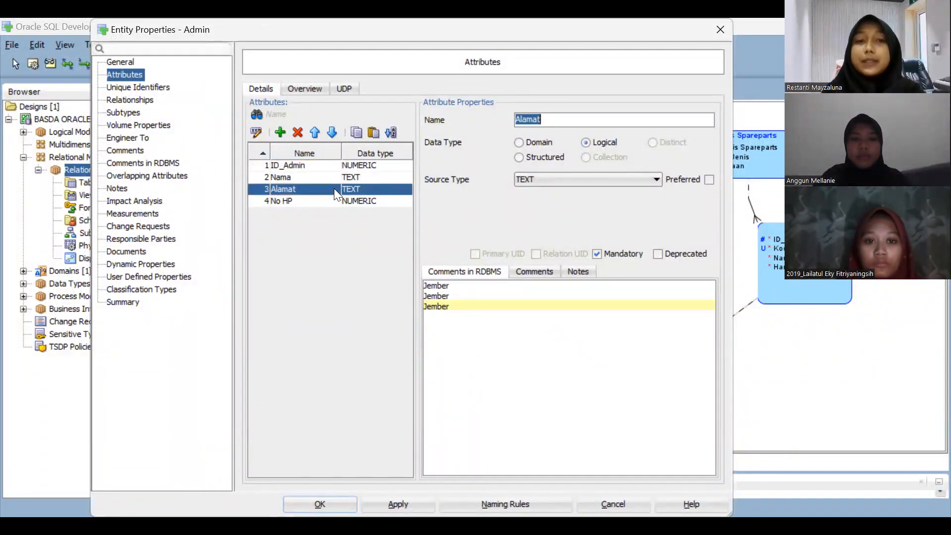
pyautogui.click(331, 198)
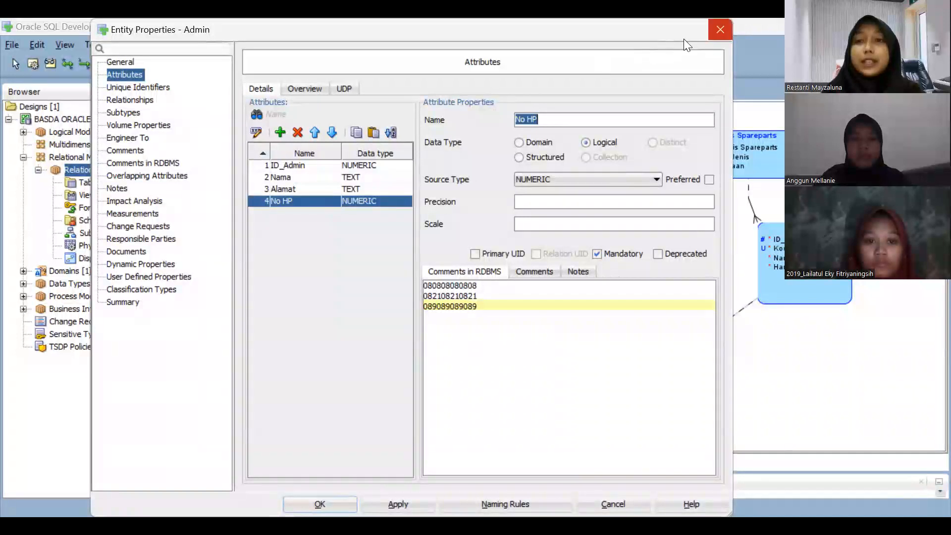
pyautogui.press('Return')
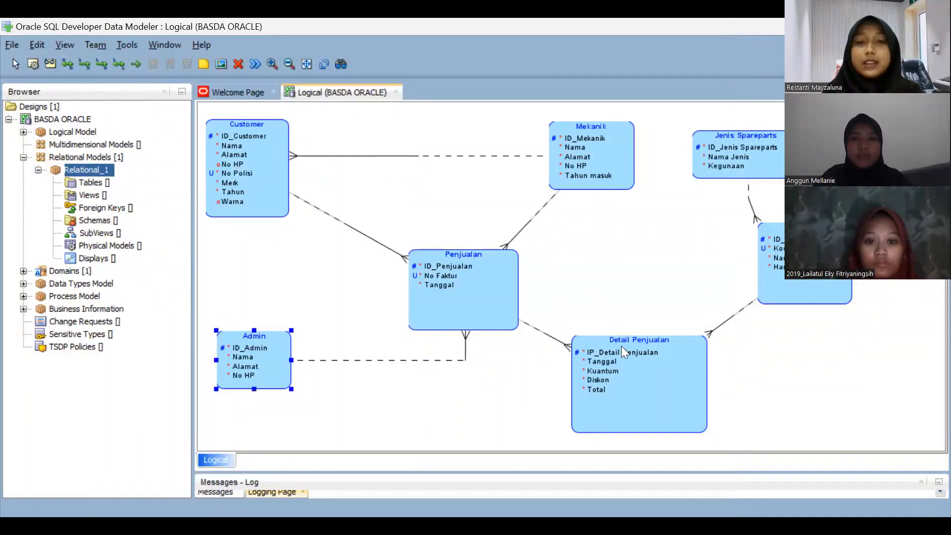
# Review the Jenis Spareparts entity's ID, Nama Jenis and Kegunaan attributes with their data types, and close its properties
pyautogui.click(764, 167)
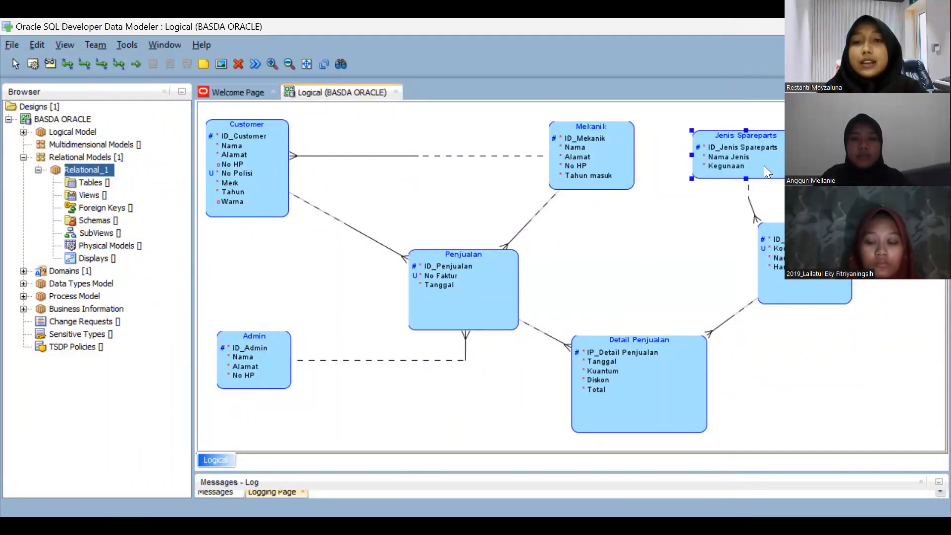
pyautogui.rightClick(756, 154)
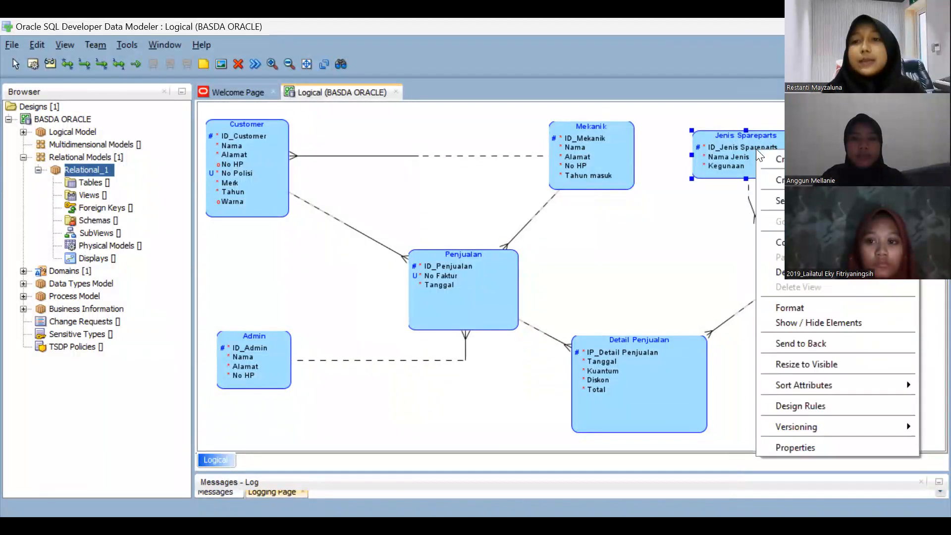
pyautogui.click(859, 447)
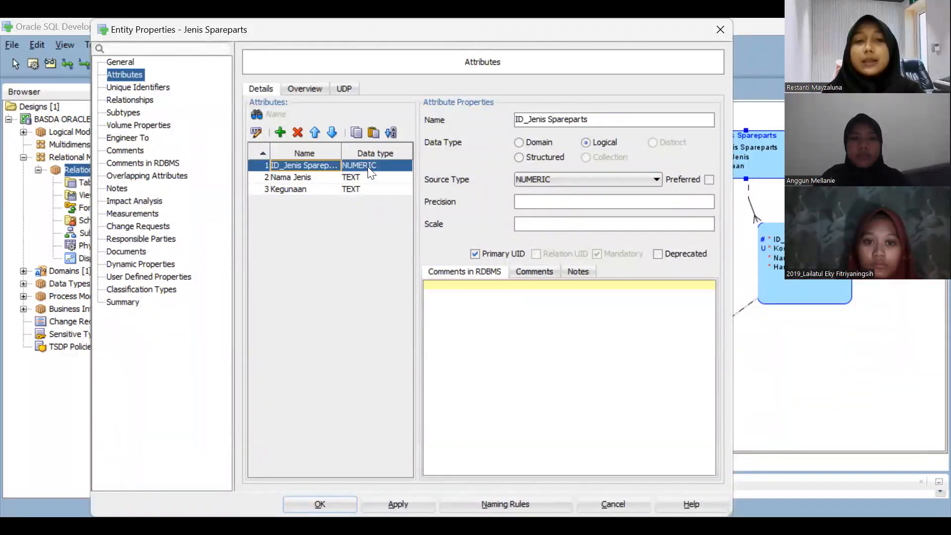
pyautogui.click(344, 177)
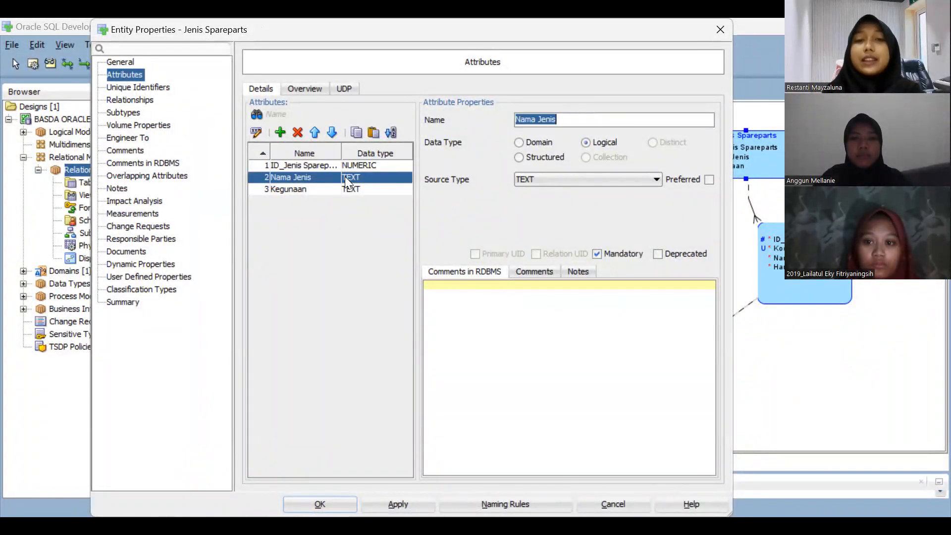
pyautogui.click(342, 186)
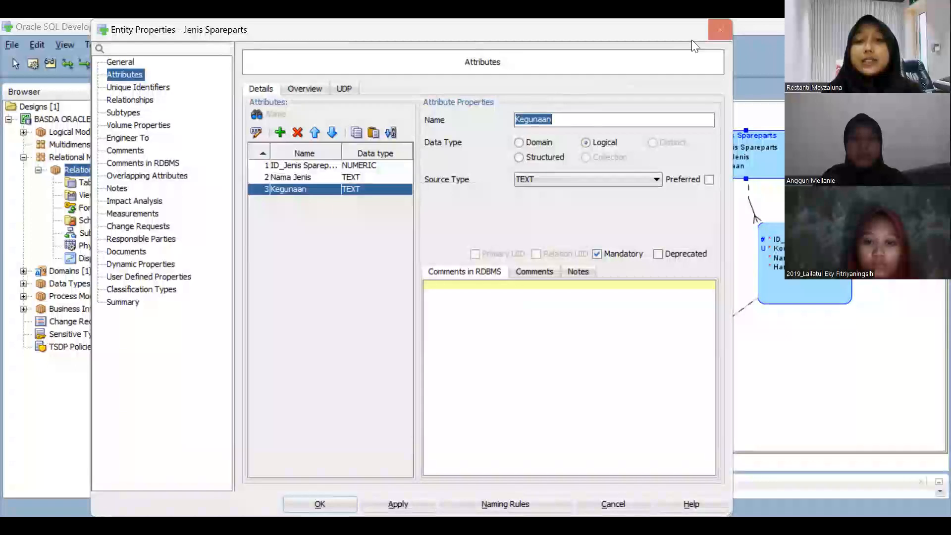
pyautogui.click(722, 32)
# Review the Spareparts entity's ID_Spareparts, Kode Spareparts, Nama Spareparts, ID_Jenis Spareparts and Harga attributes with their data types and RDBMS comments
pyautogui.rightClick(802, 292)
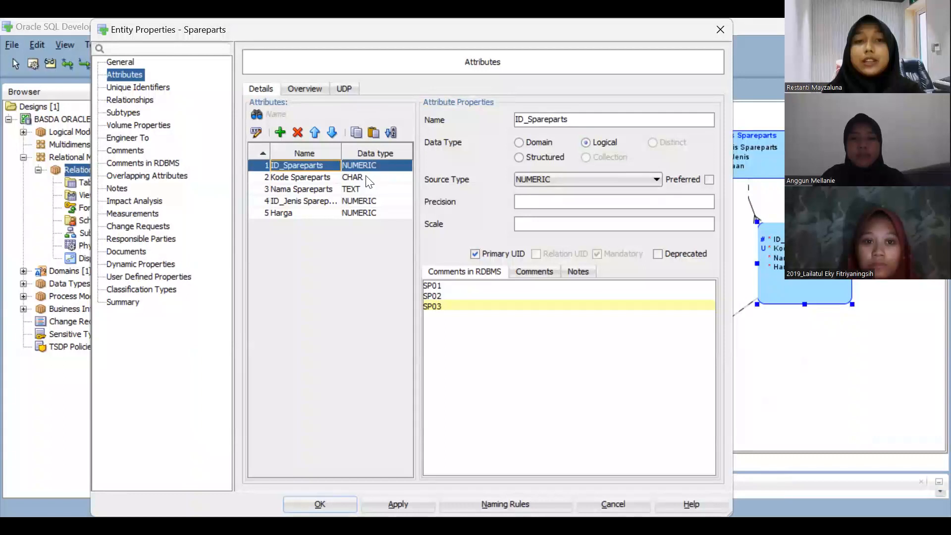
pyautogui.click(368, 178)
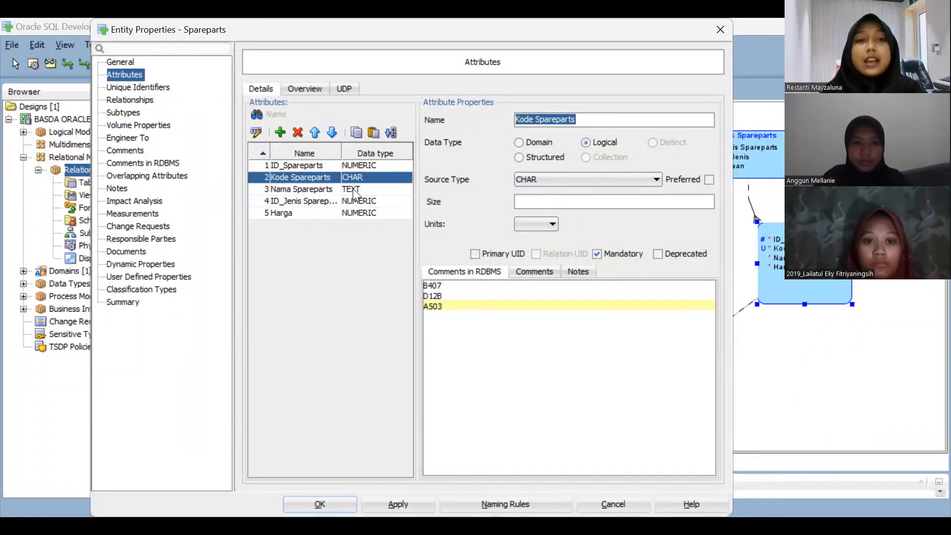
pyautogui.click(353, 188)
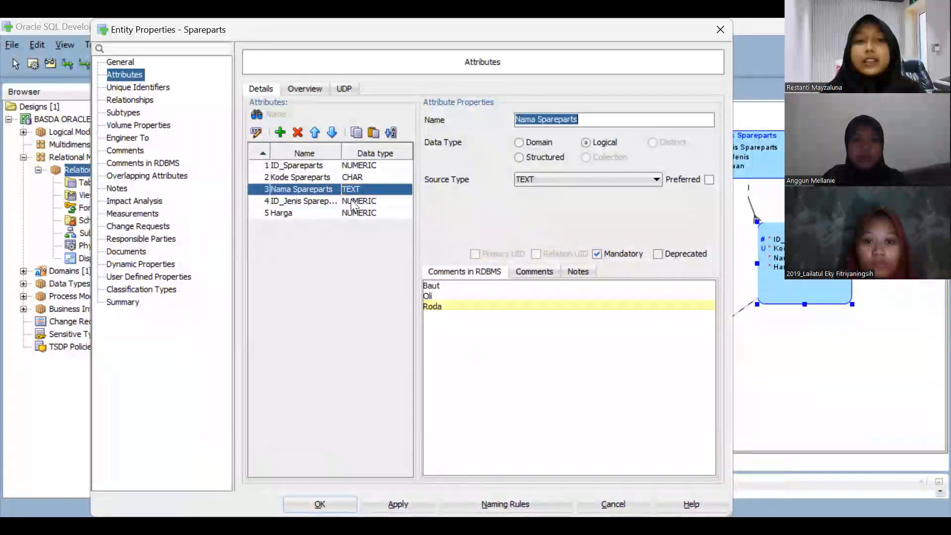
pyautogui.click(351, 201)
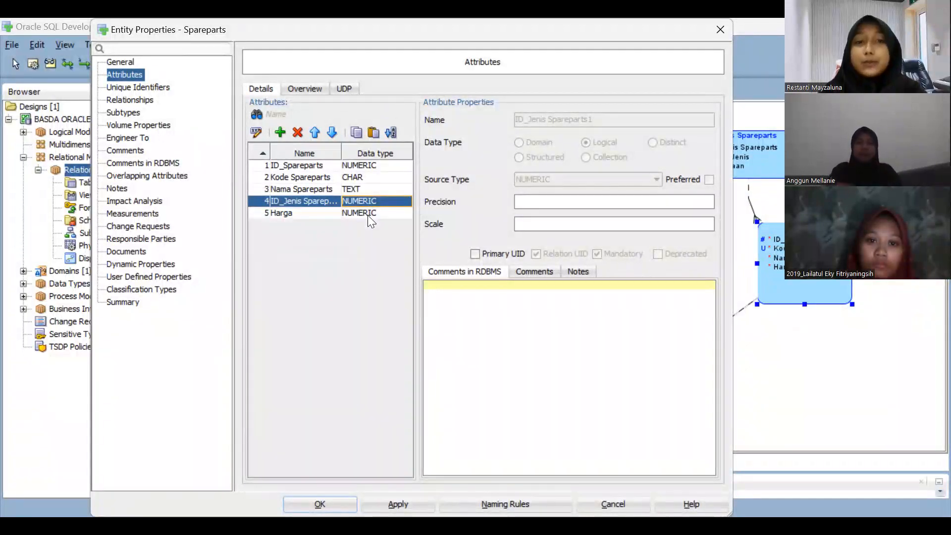
pyautogui.click(368, 215)
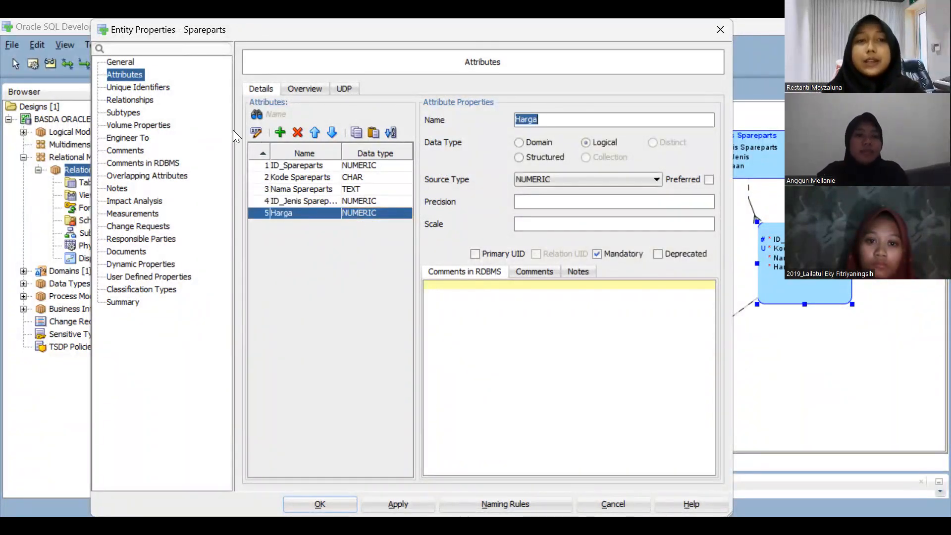
# Inspect the Spareparts entity's unique identifiers, select the Nomor Seri identifier, and close the entity's properties
pyautogui.click(146, 87)
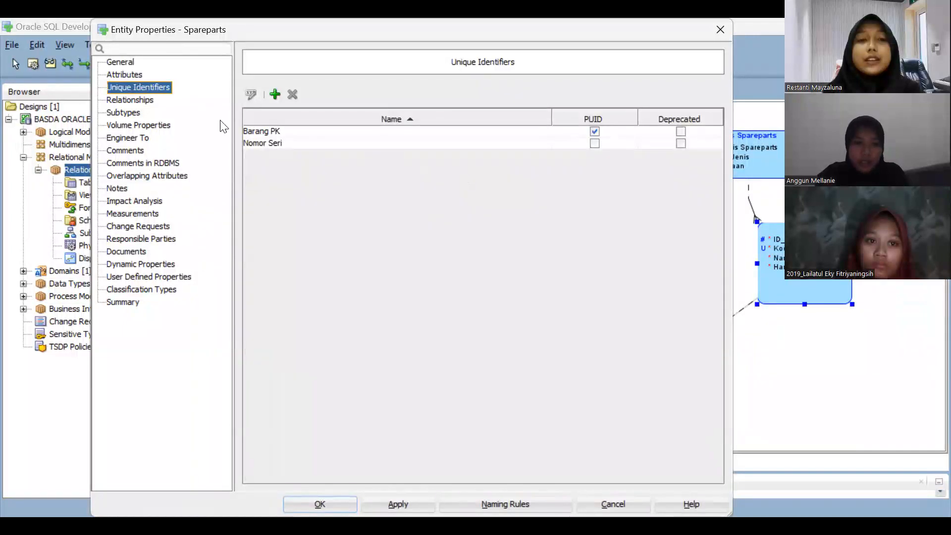
pyautogui.click(290, 143)
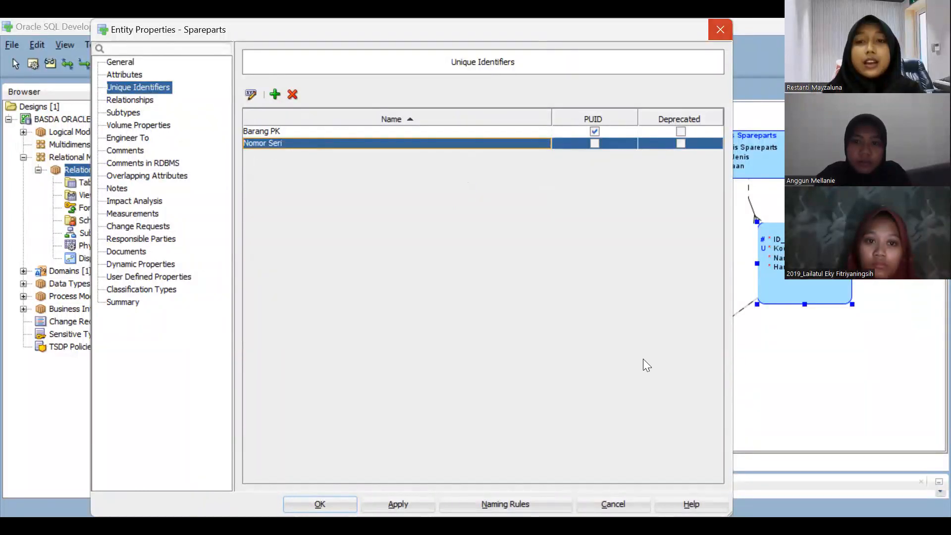
pyautogui.click(721, 30)
# Review the Penjualan entity's attributes from ID_Penjualan through No Polisi, including data types and RDBMS comments, and close its properties
pyautogui.rightClick(467, 272)
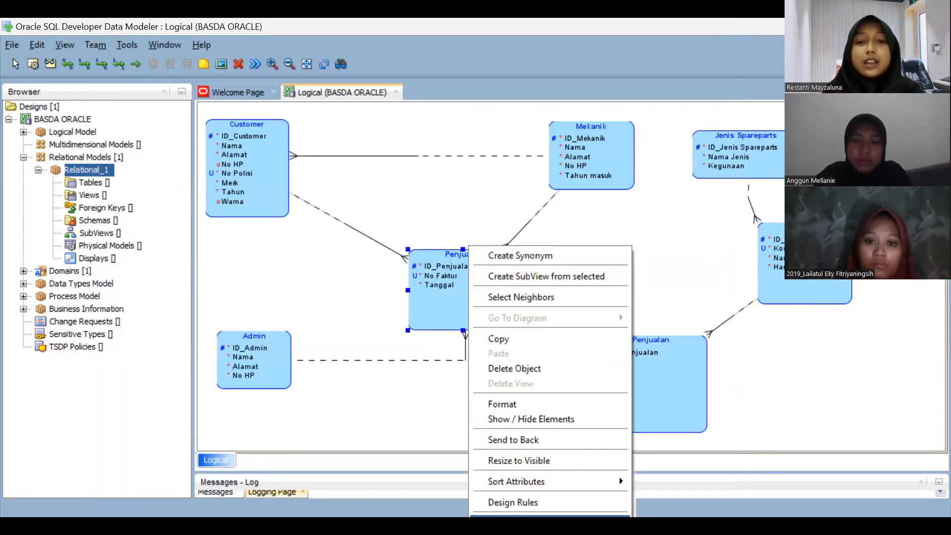
pyautogui.click(505, 522)
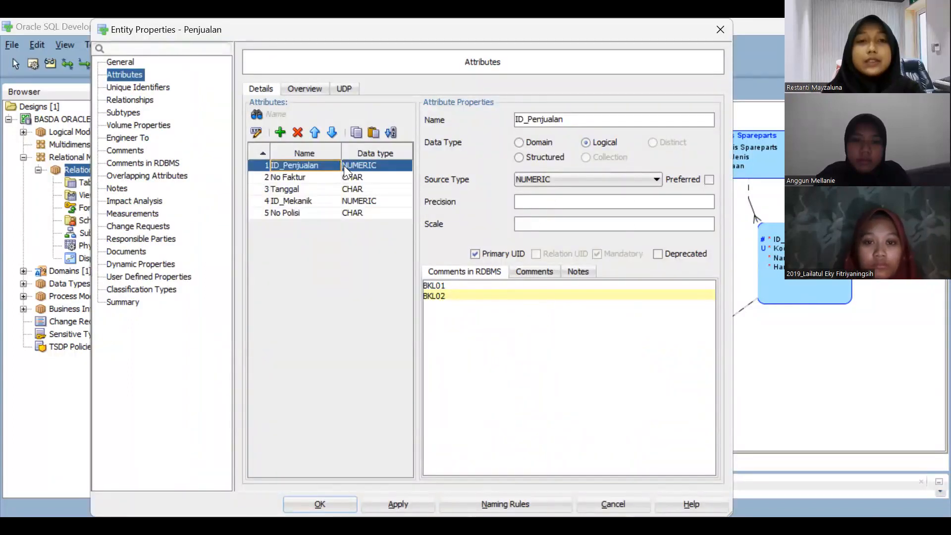
pyautogui.click(347, 178)
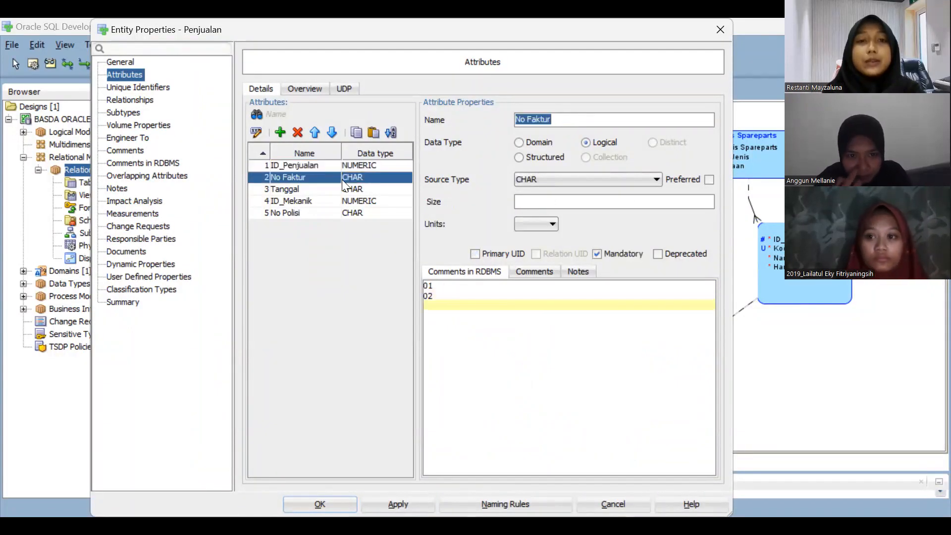
pyautogui.click(326, 189)
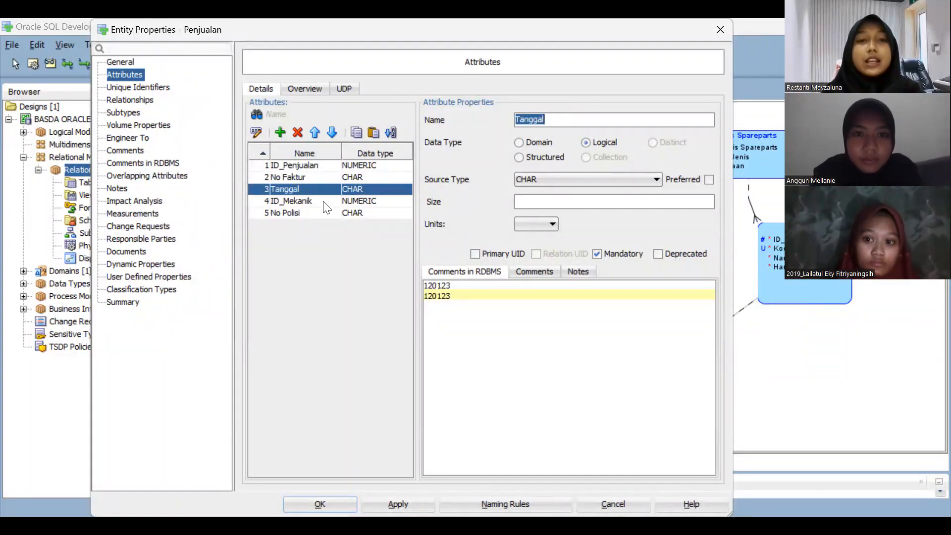
pyautogui.click(323, 201)
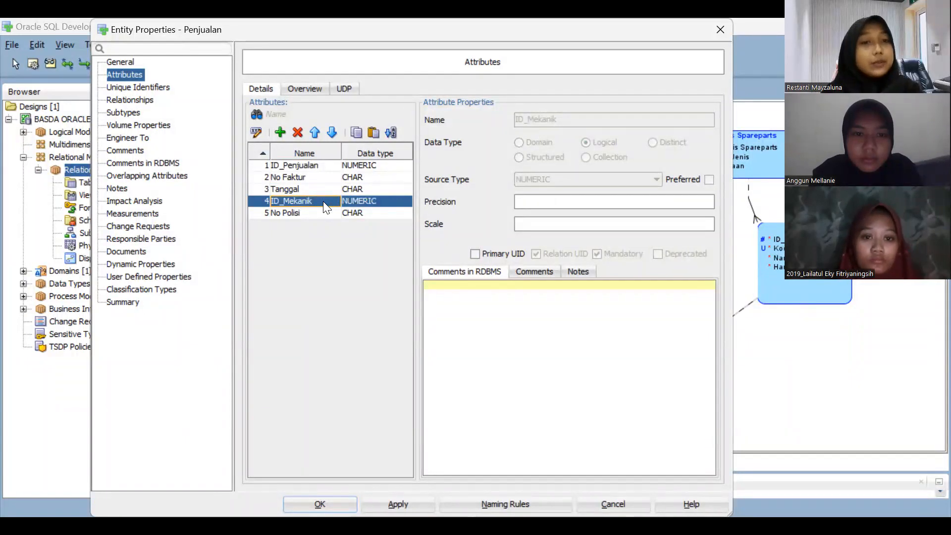
pyautogui.click(322, 213)
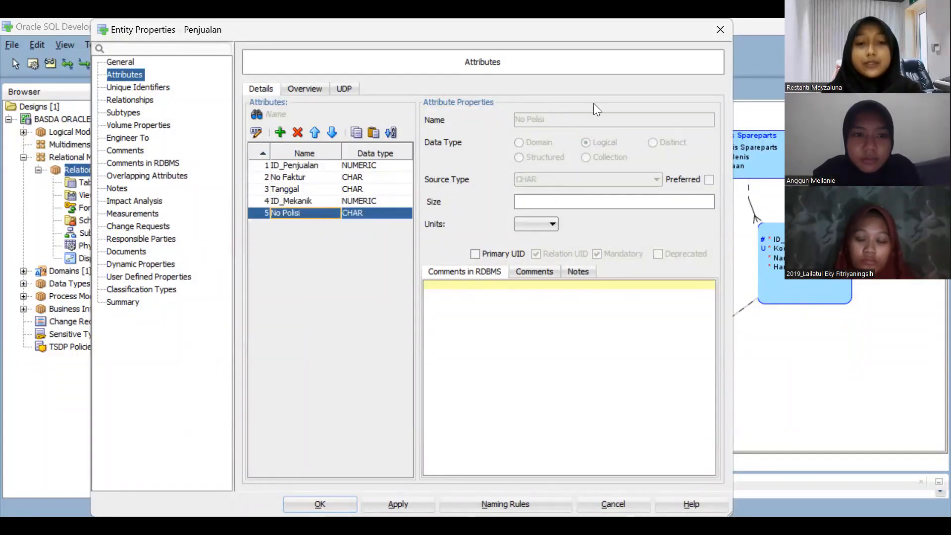
pyautogui.click(721, 29)
# Review the Detail Penjualan entity's attributes from IP_Detail Penjualan through Total with their data types, and close its properties
pyautogui.rightClick(633, 364)
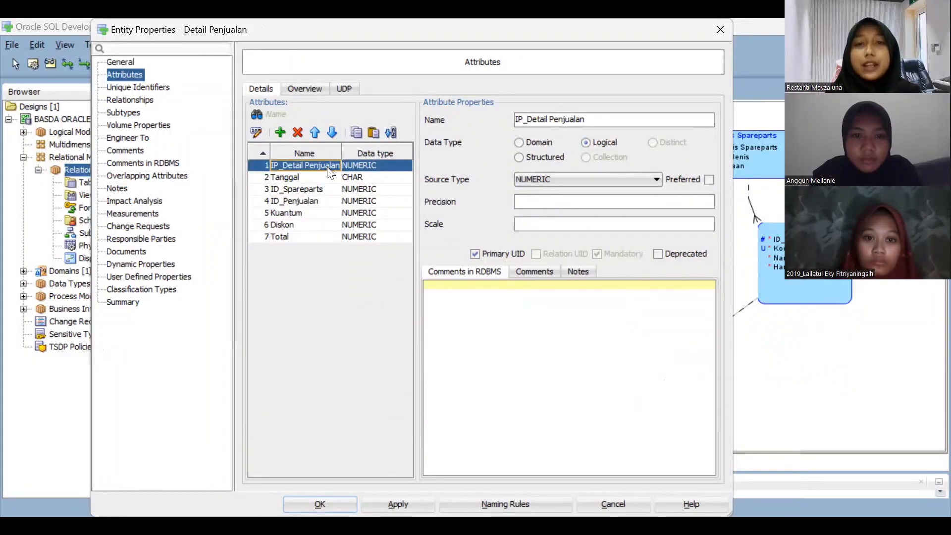
pyautogui.click(323, 175)
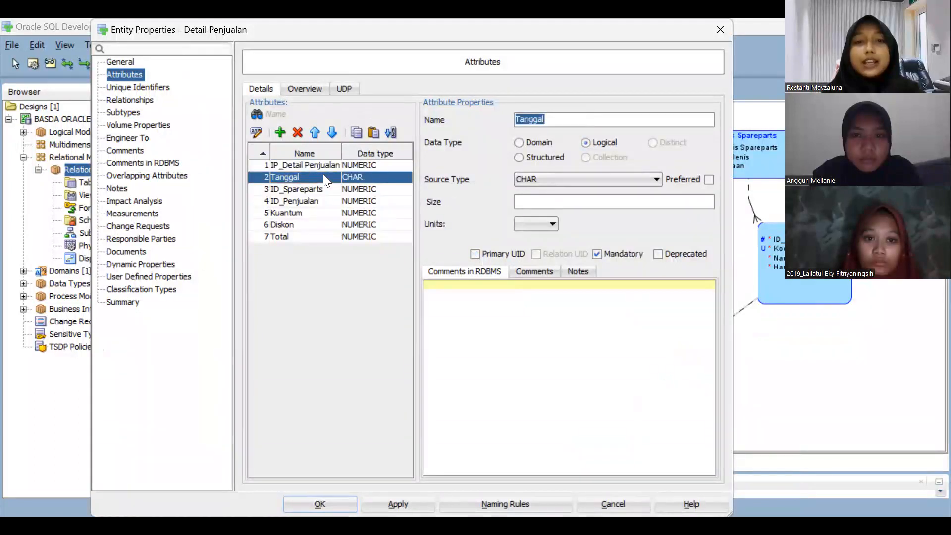
pyautogui.click(325, 190)
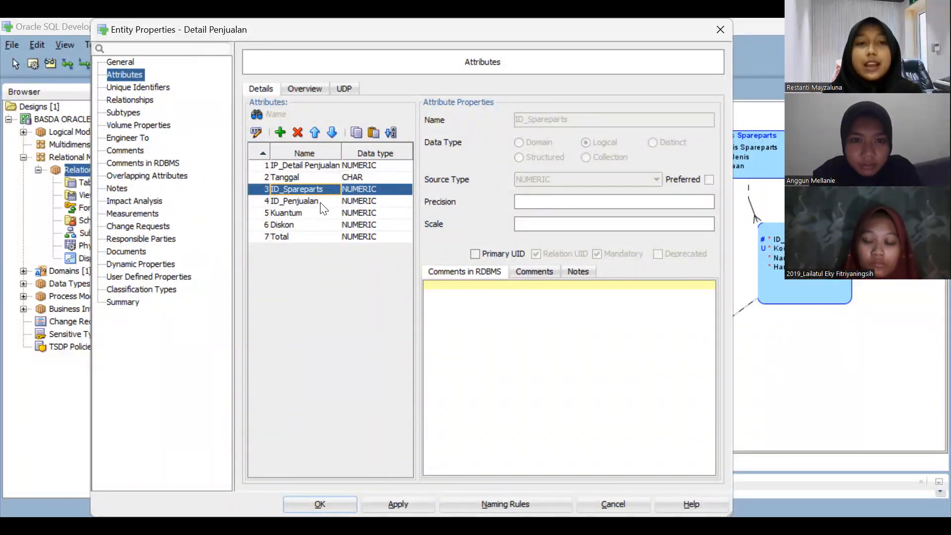
pyautogui.click(320, 203)
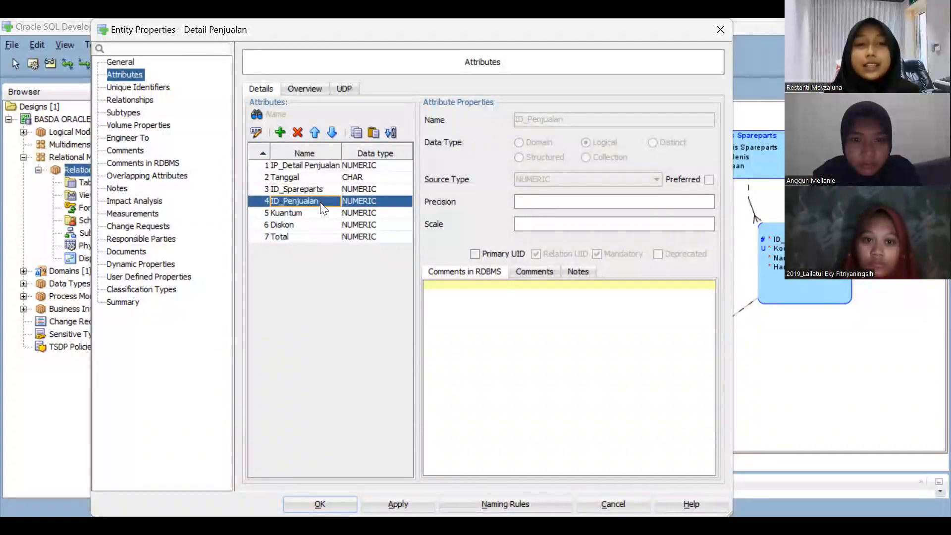
pyautogui.click(314, 210)
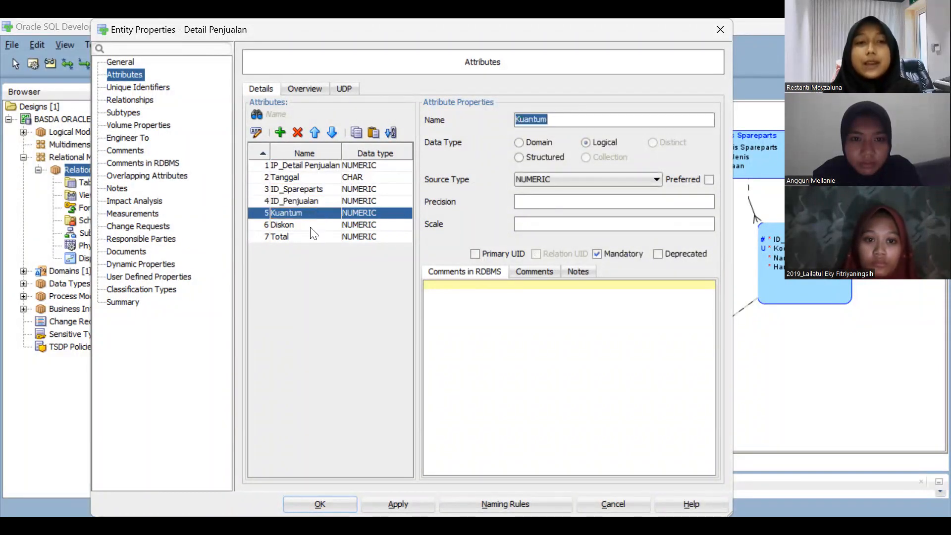
pyautogui.click(311, 226)
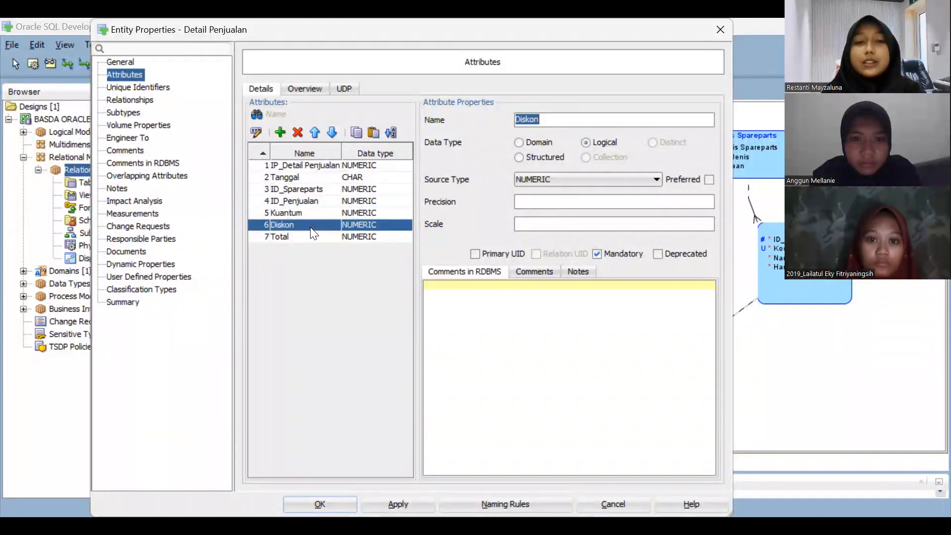
pyautogui.click(311, 237)
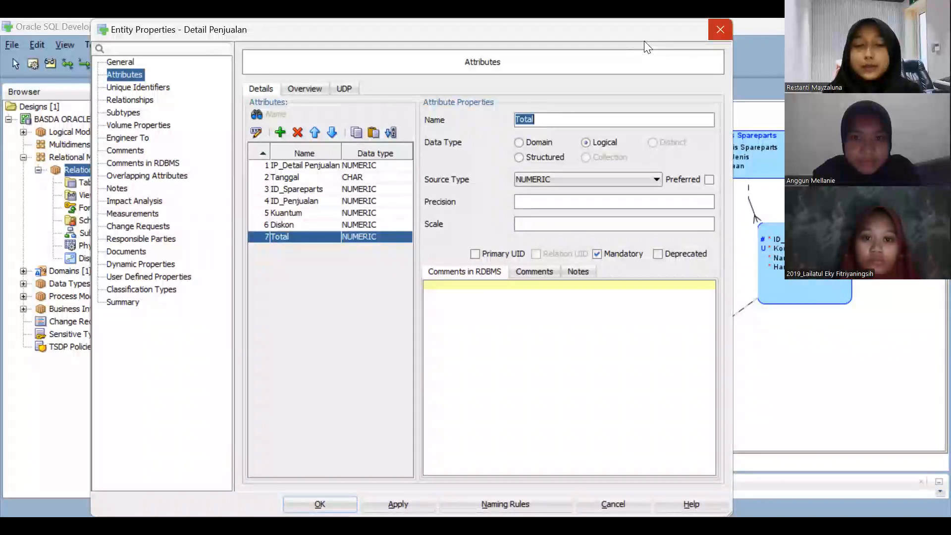
pyautogui.press('Return')
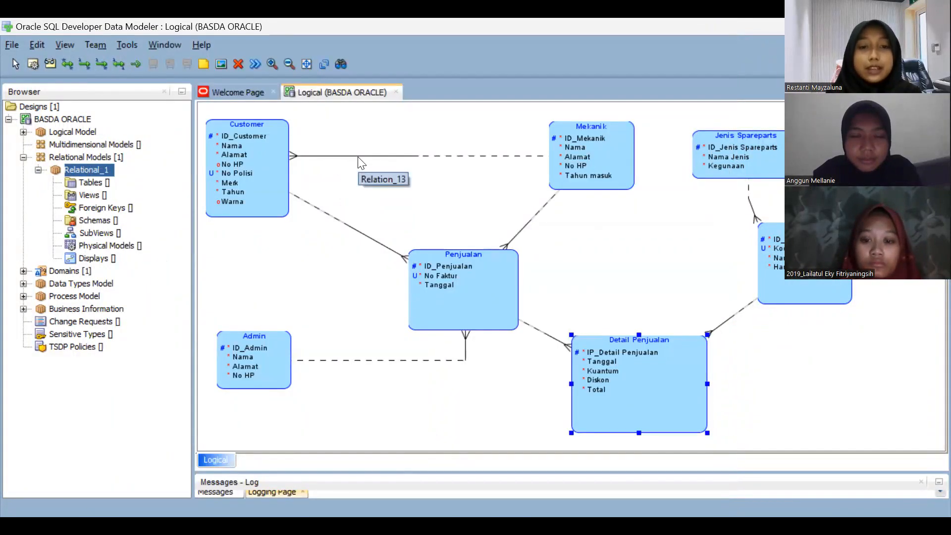
# Open the Customer entity's attributes and compare the Mandatory setting of Alamat and No HP
pyautogui.scroll(2, 304, 165)
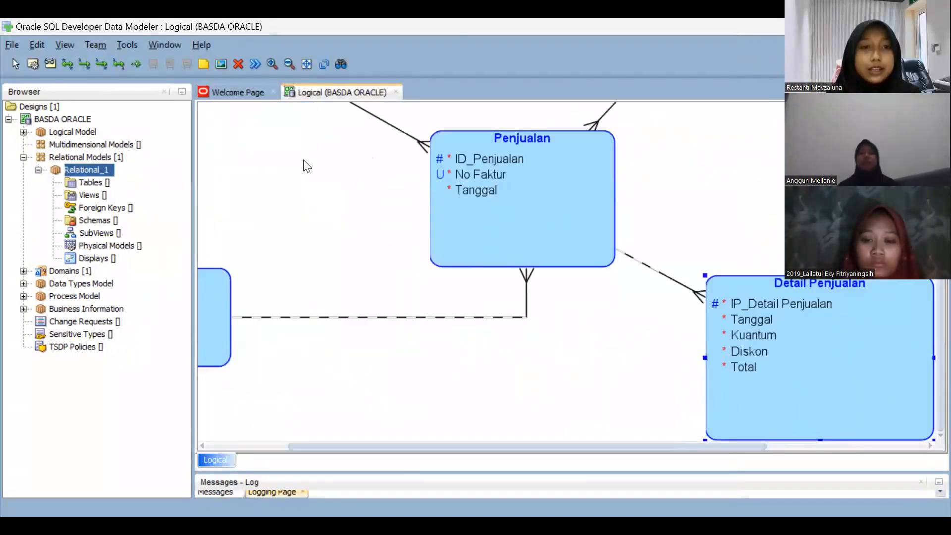
pyautogui.scroll(3, 303, 160)
pyautogui.hscroll(-5, 303, 160)
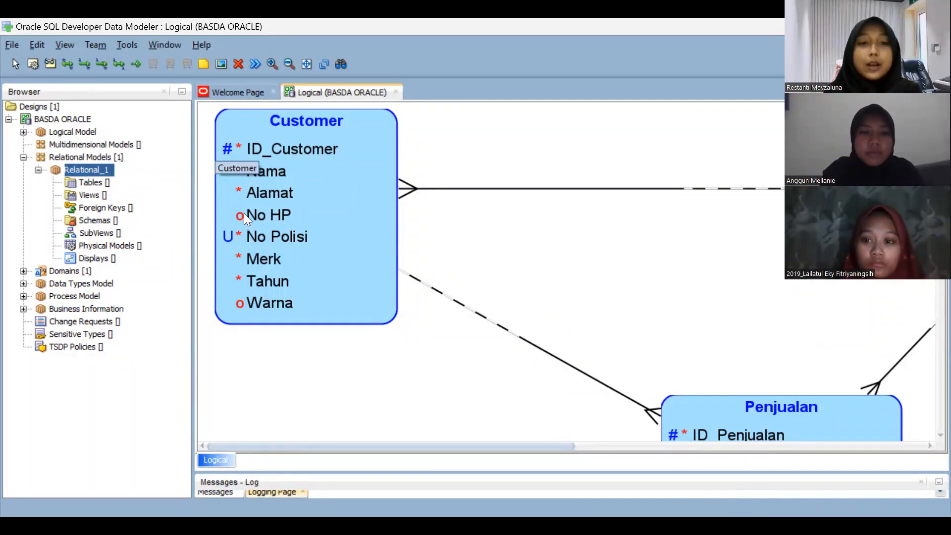
pyautogui.rightClick(268, 233)
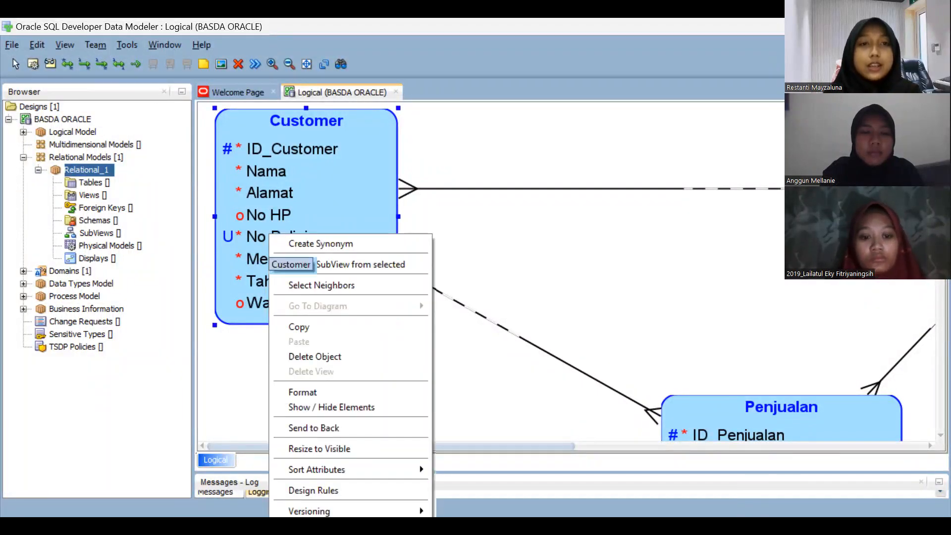
pyautogui.doubleClick(374, 191)
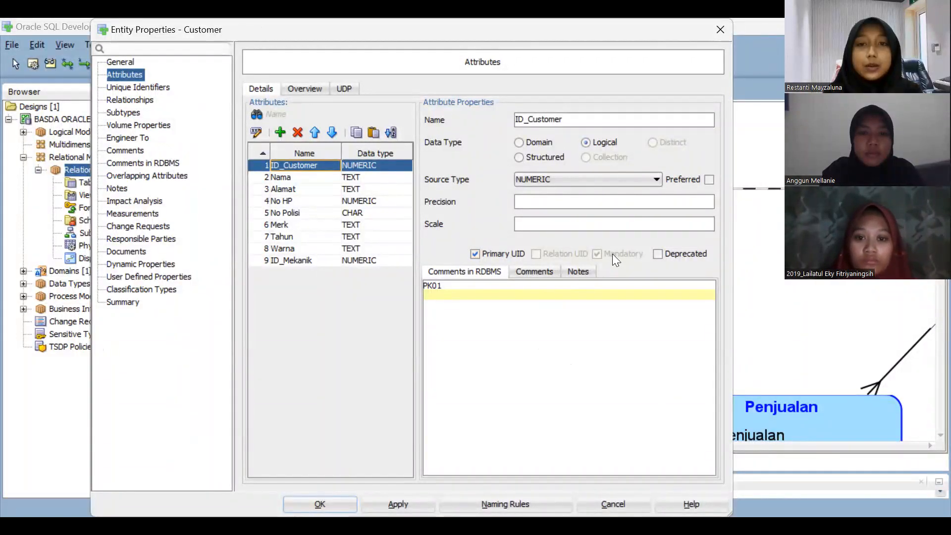
pyautogui.click(322, 190)
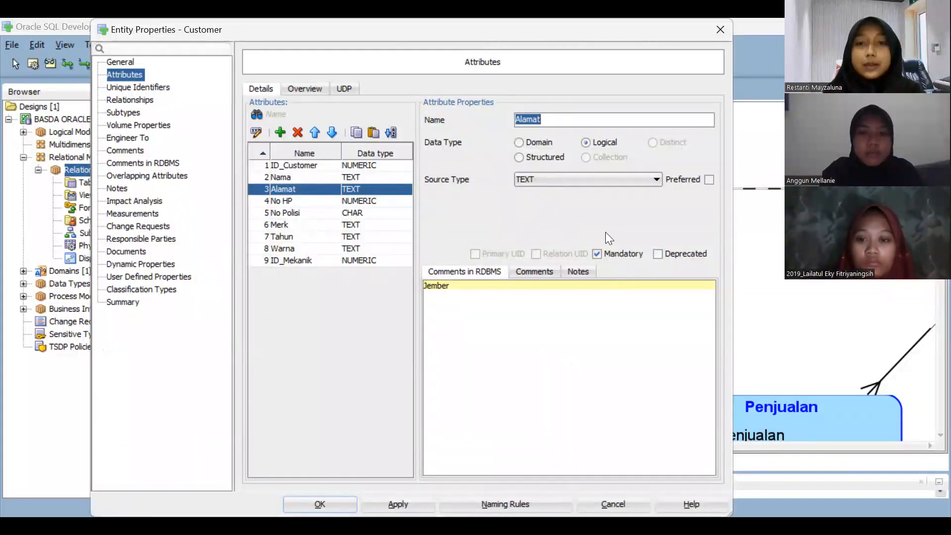
pyautogui.click(294, 203)
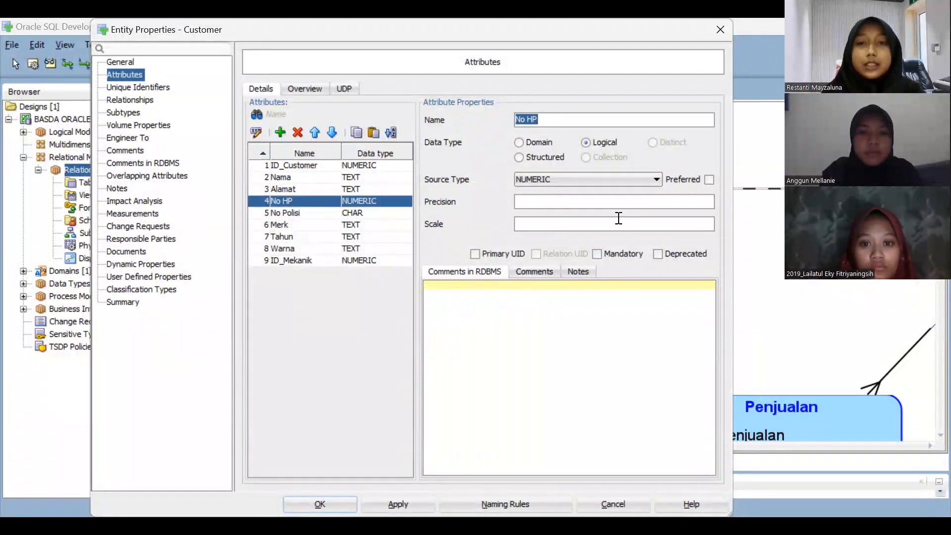
# Check the No Polisi (U) entry among the Customer entity's unique identifiers and close the entity's properties
pyautogui.click(121, 88)
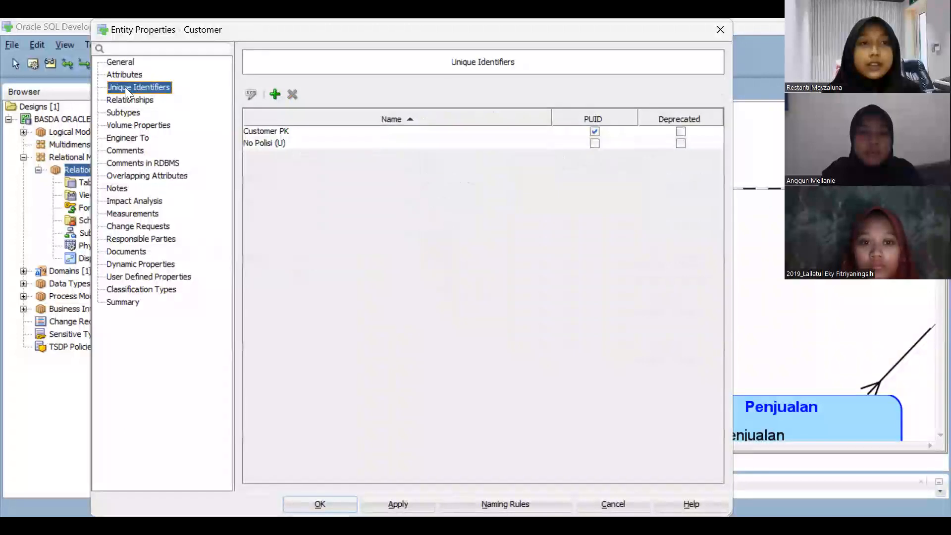
pyautogui.click(290, 143)
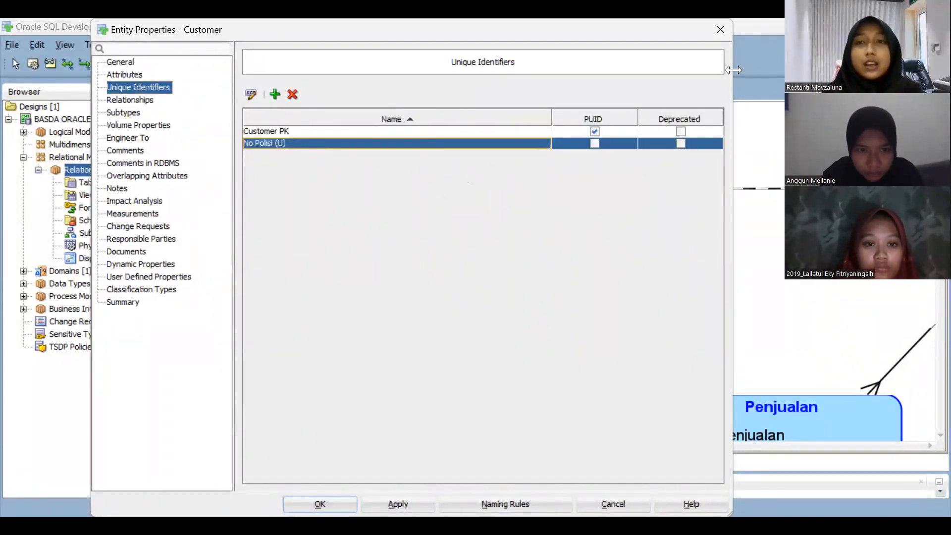
pyautogui.press('Return')
# Examine the relationship lines connecting the entities across the logical diagram, including the one between Mekanik and Penjualan
pyautogui.scroll(-3, 748, 233)
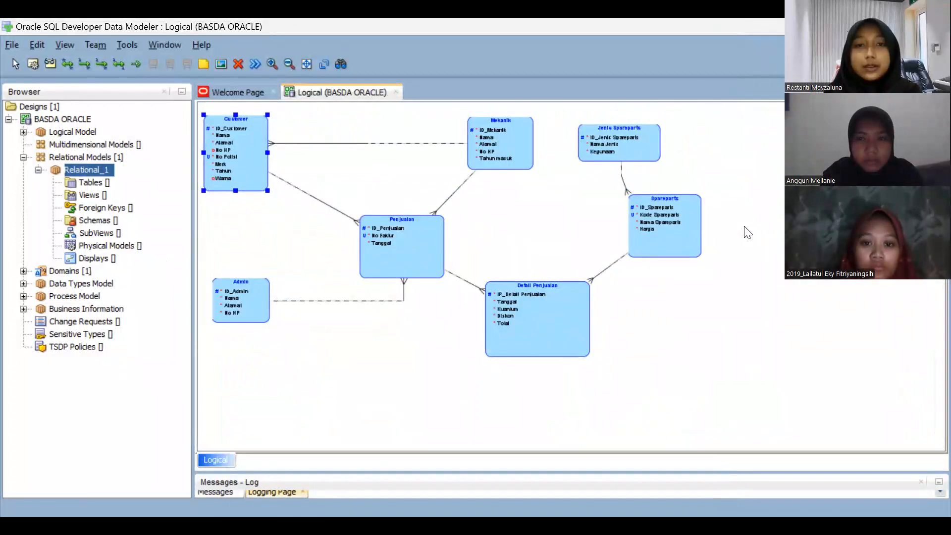
pyautogui.scroll(3, 748, 233)
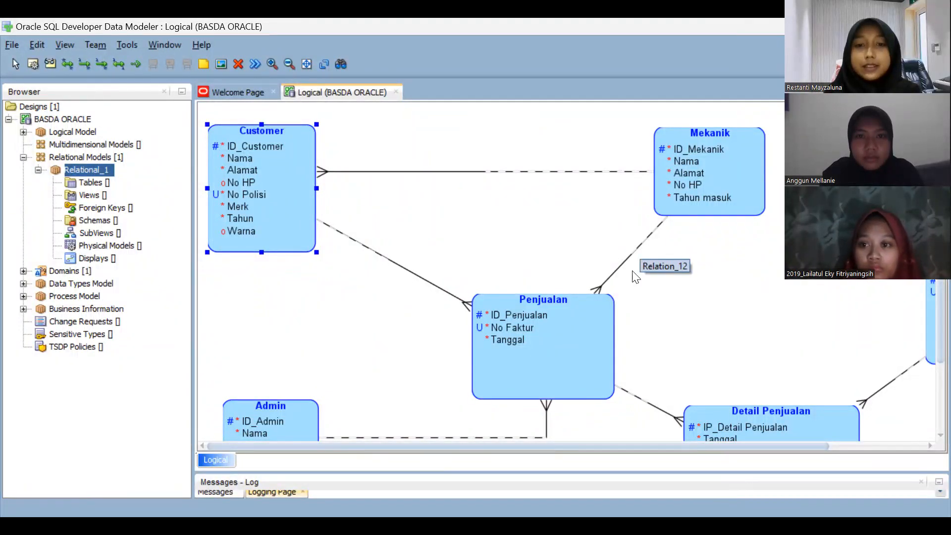
pyautogui.scroll(-1, 629, 279)
pyautogui.scroll(-1, 630, 283)
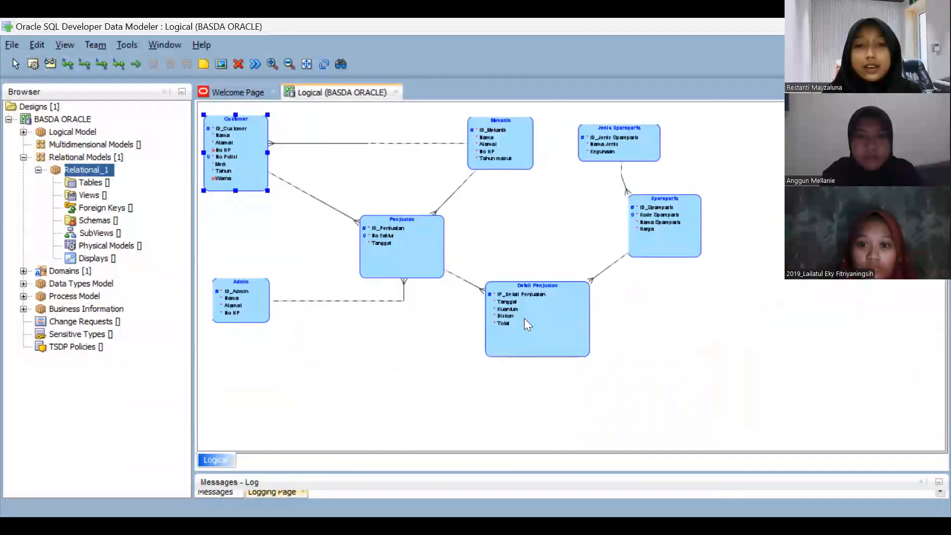